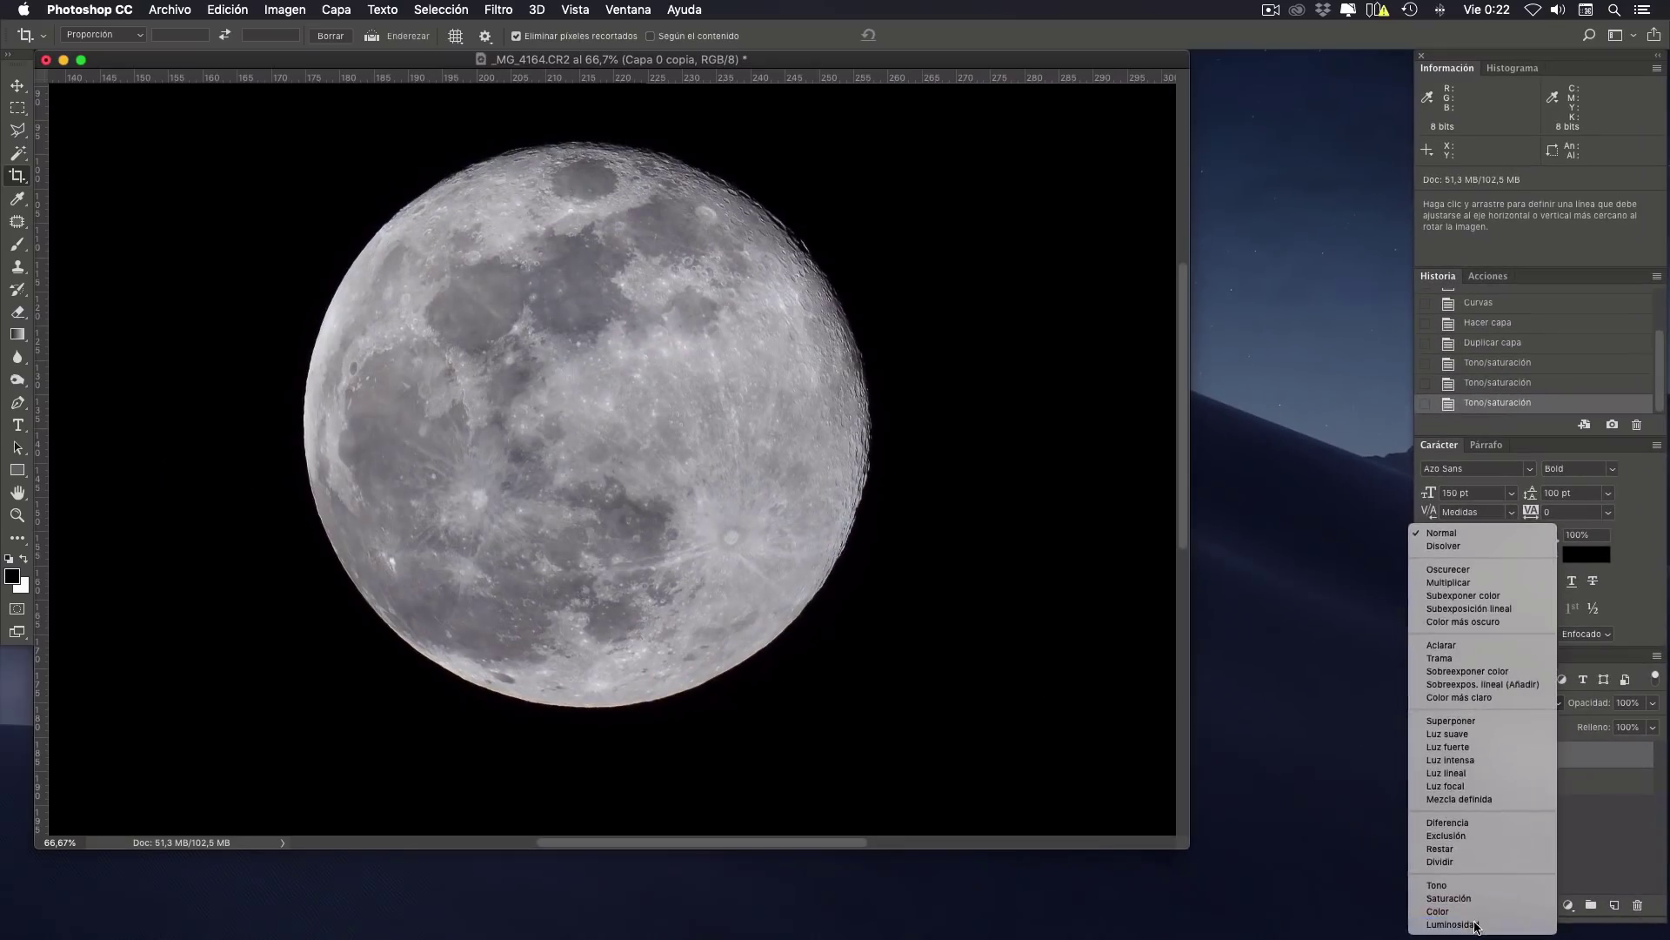
Step: Set the blend mode of layer Capa 0 copia to Luminosidad
click(1231, 912)
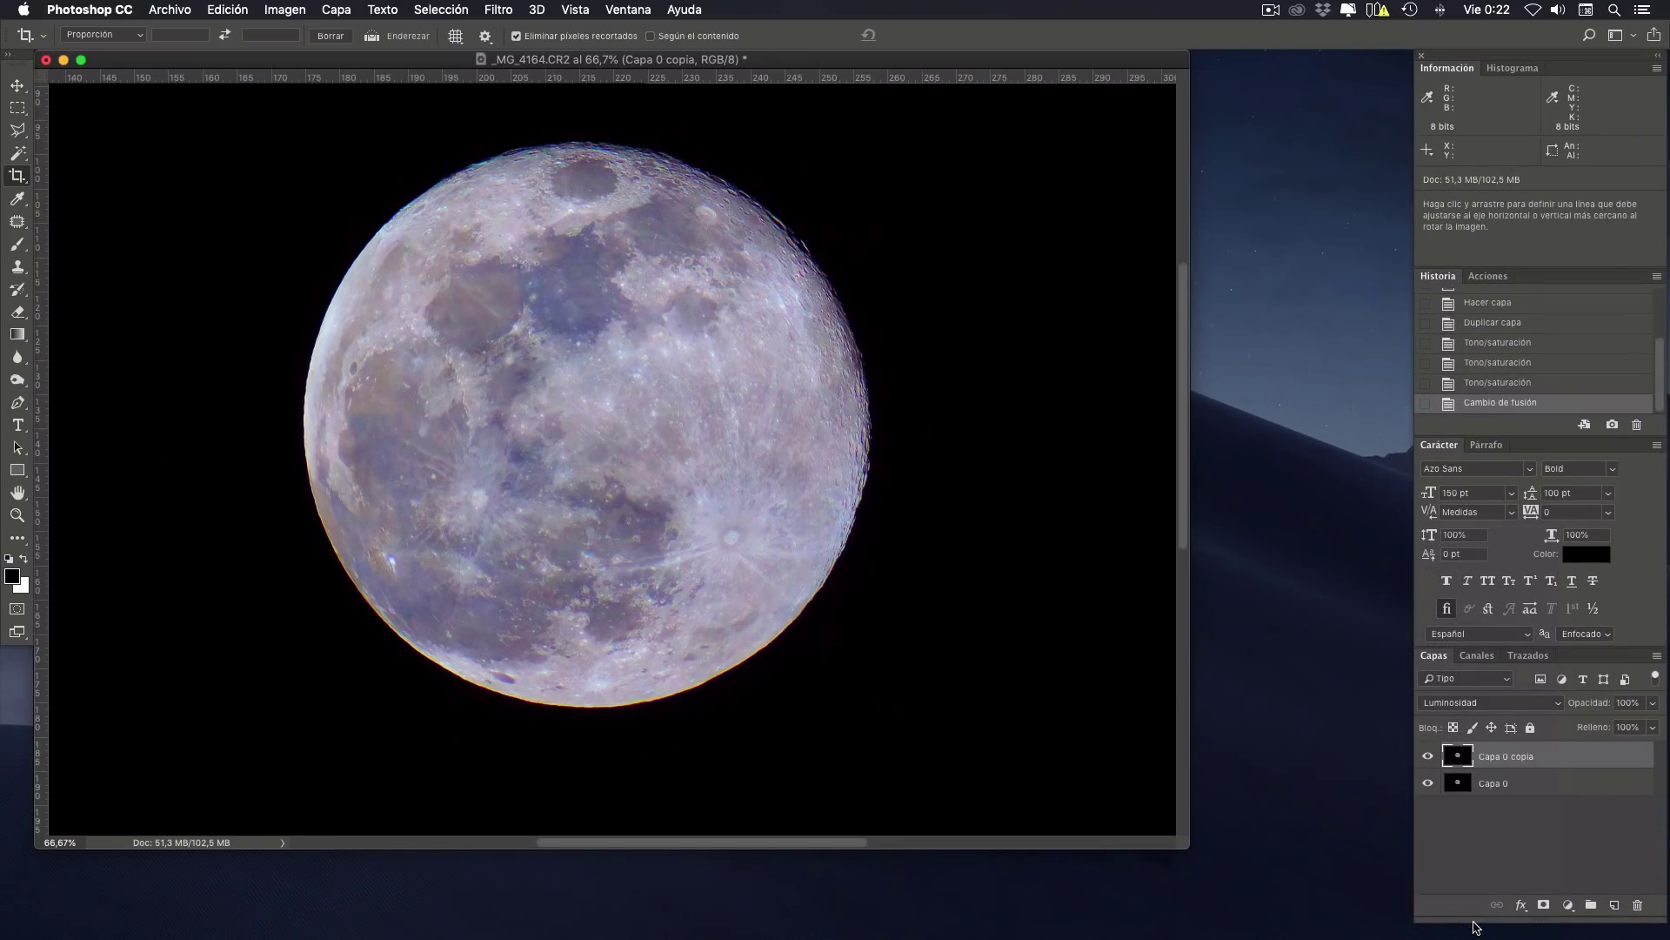
key(super+minus)
key(super+minus)
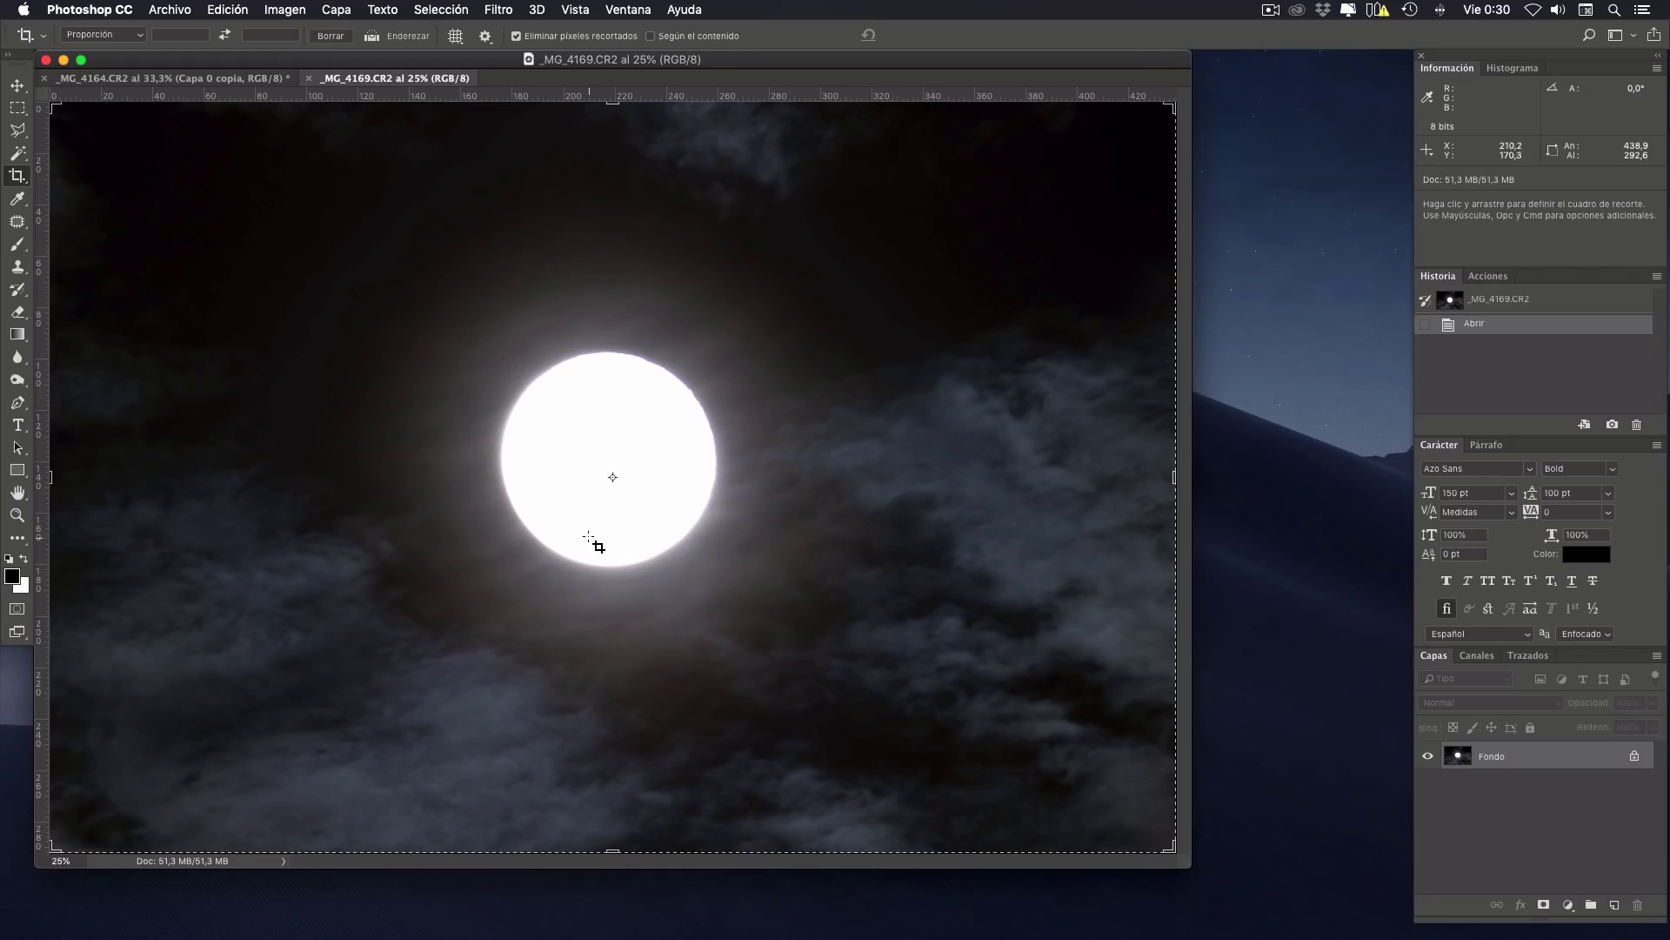
Step: Compare _MG_4164.CR2 with the cloudy _MG_4169.CR2 image, and flatten the layers of _MG_4164.CR2
click(224, 80)
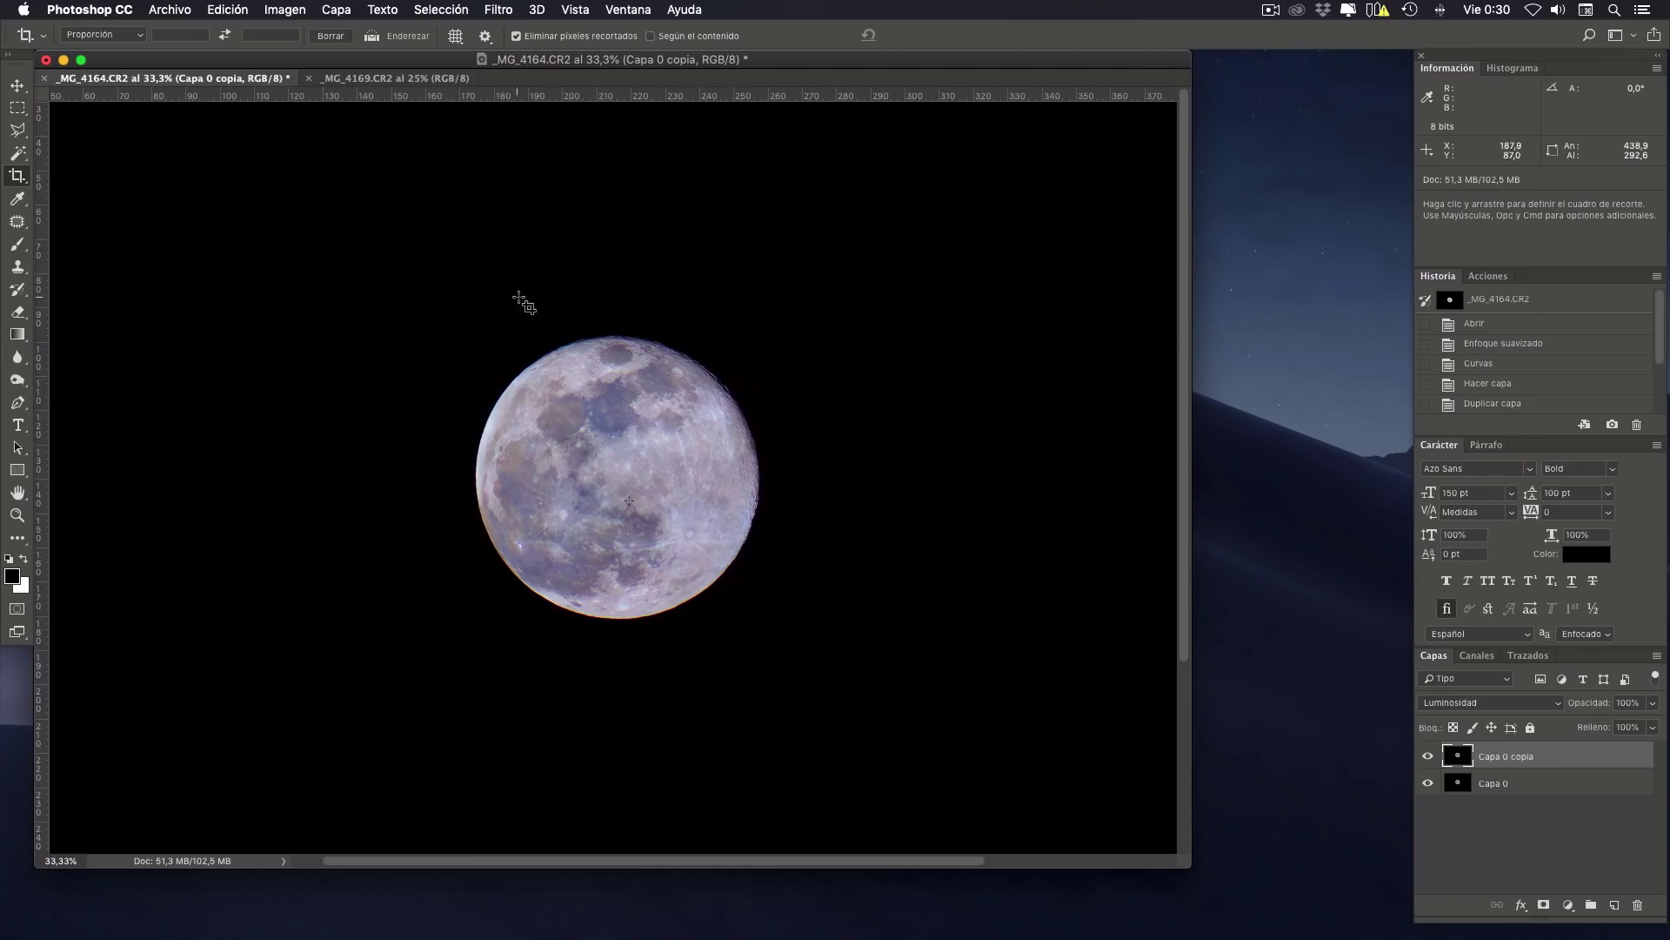
click(396, 78)
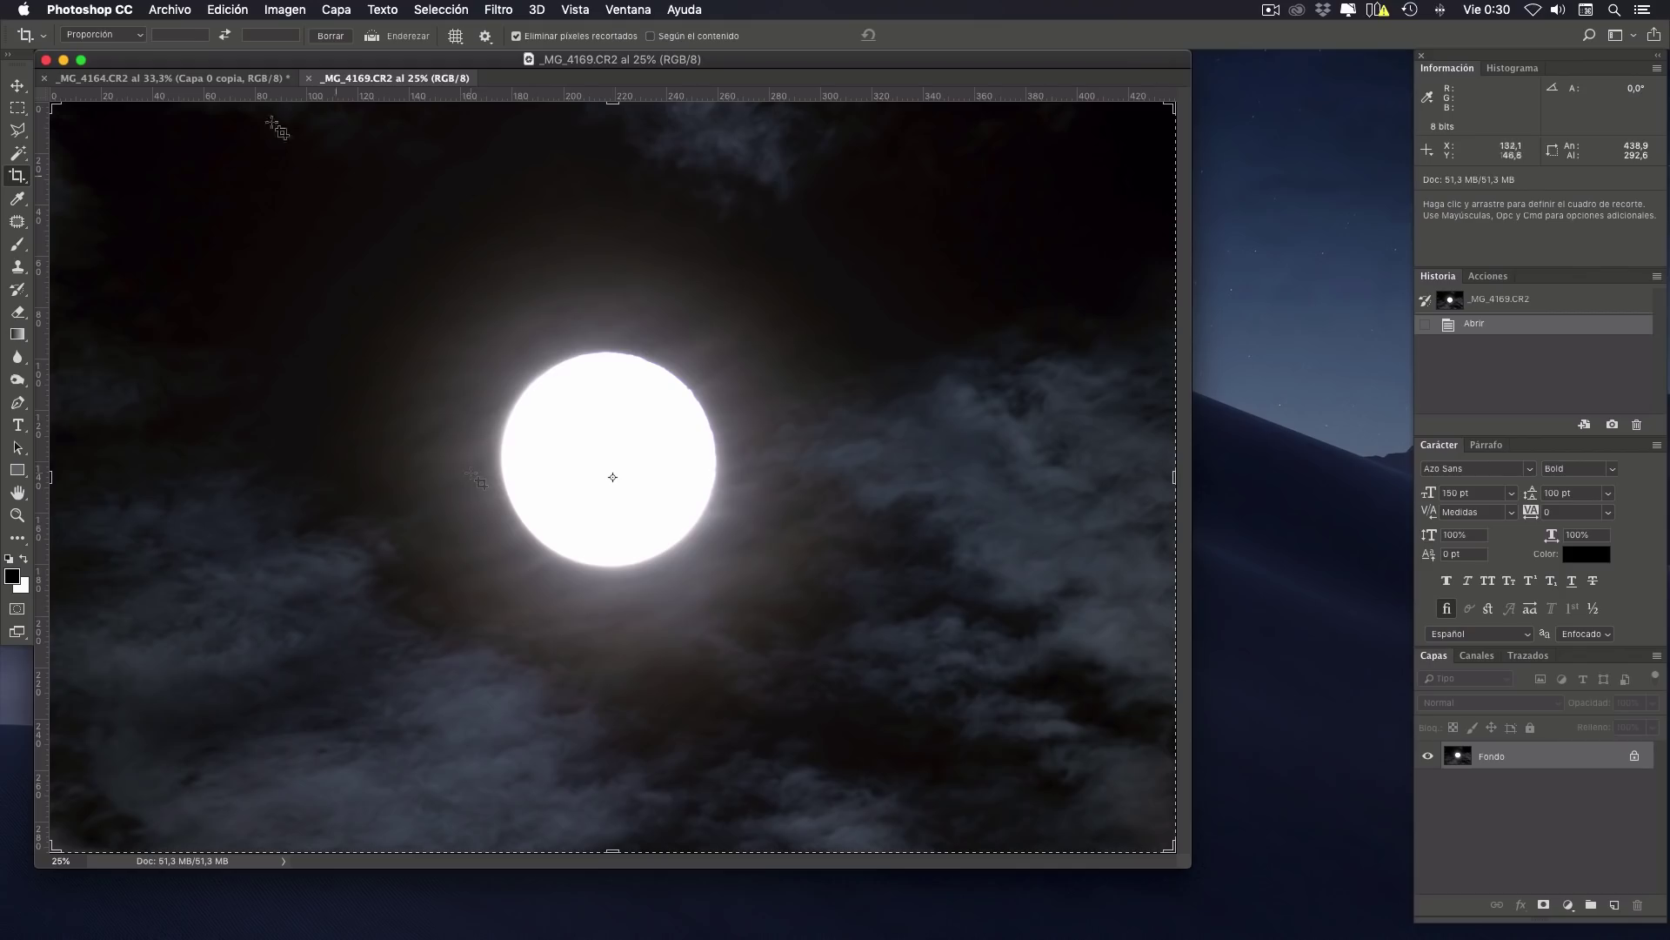
click(209, 80)
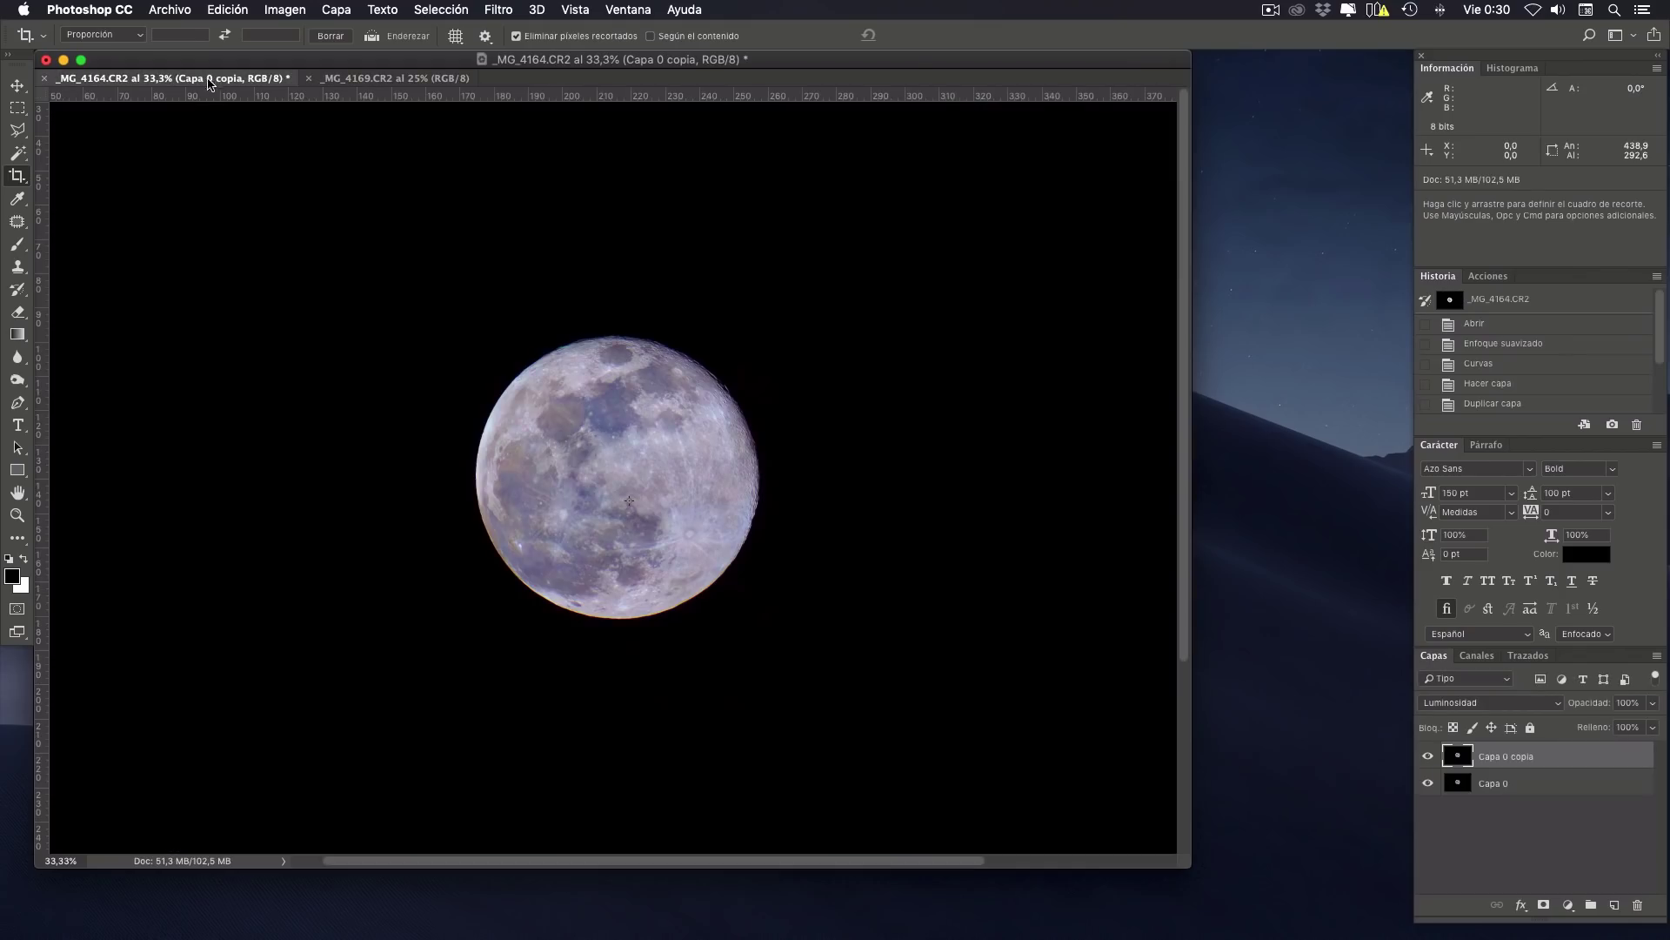
click(336, 10)
click(392, 687)
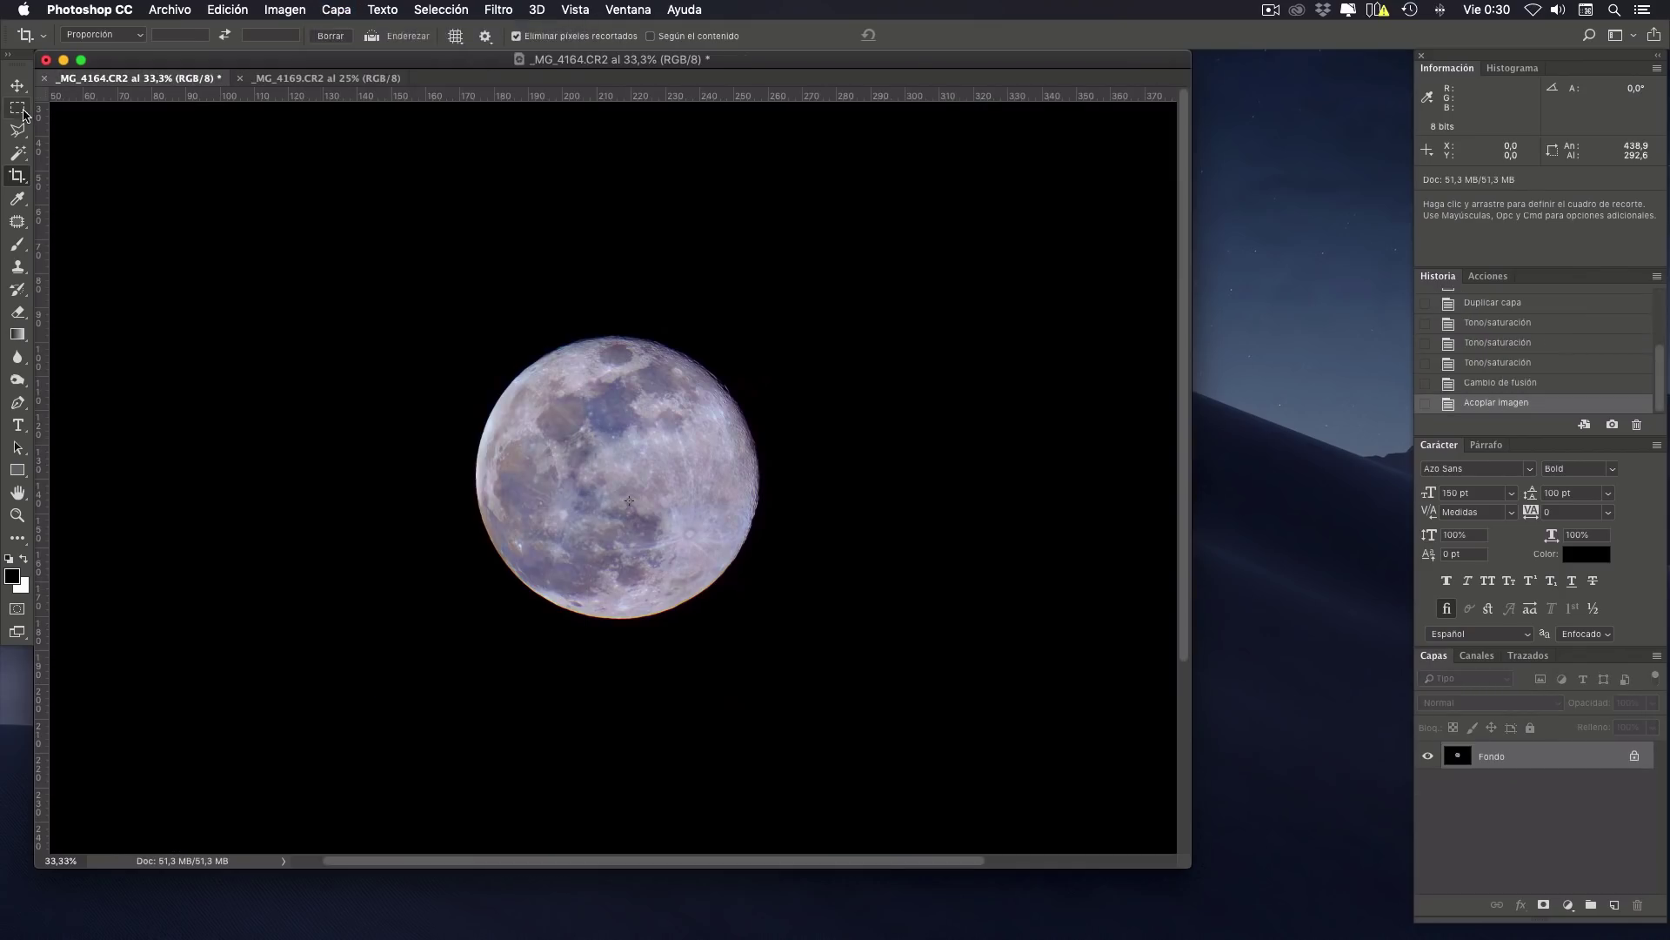
Step: Make a rectangular selection of about 123 × 105 mm around the detailed moon, centred on it
click(21, 111)
drag(405, 304, 823, 664)
drag(665, 539, 662, 531)
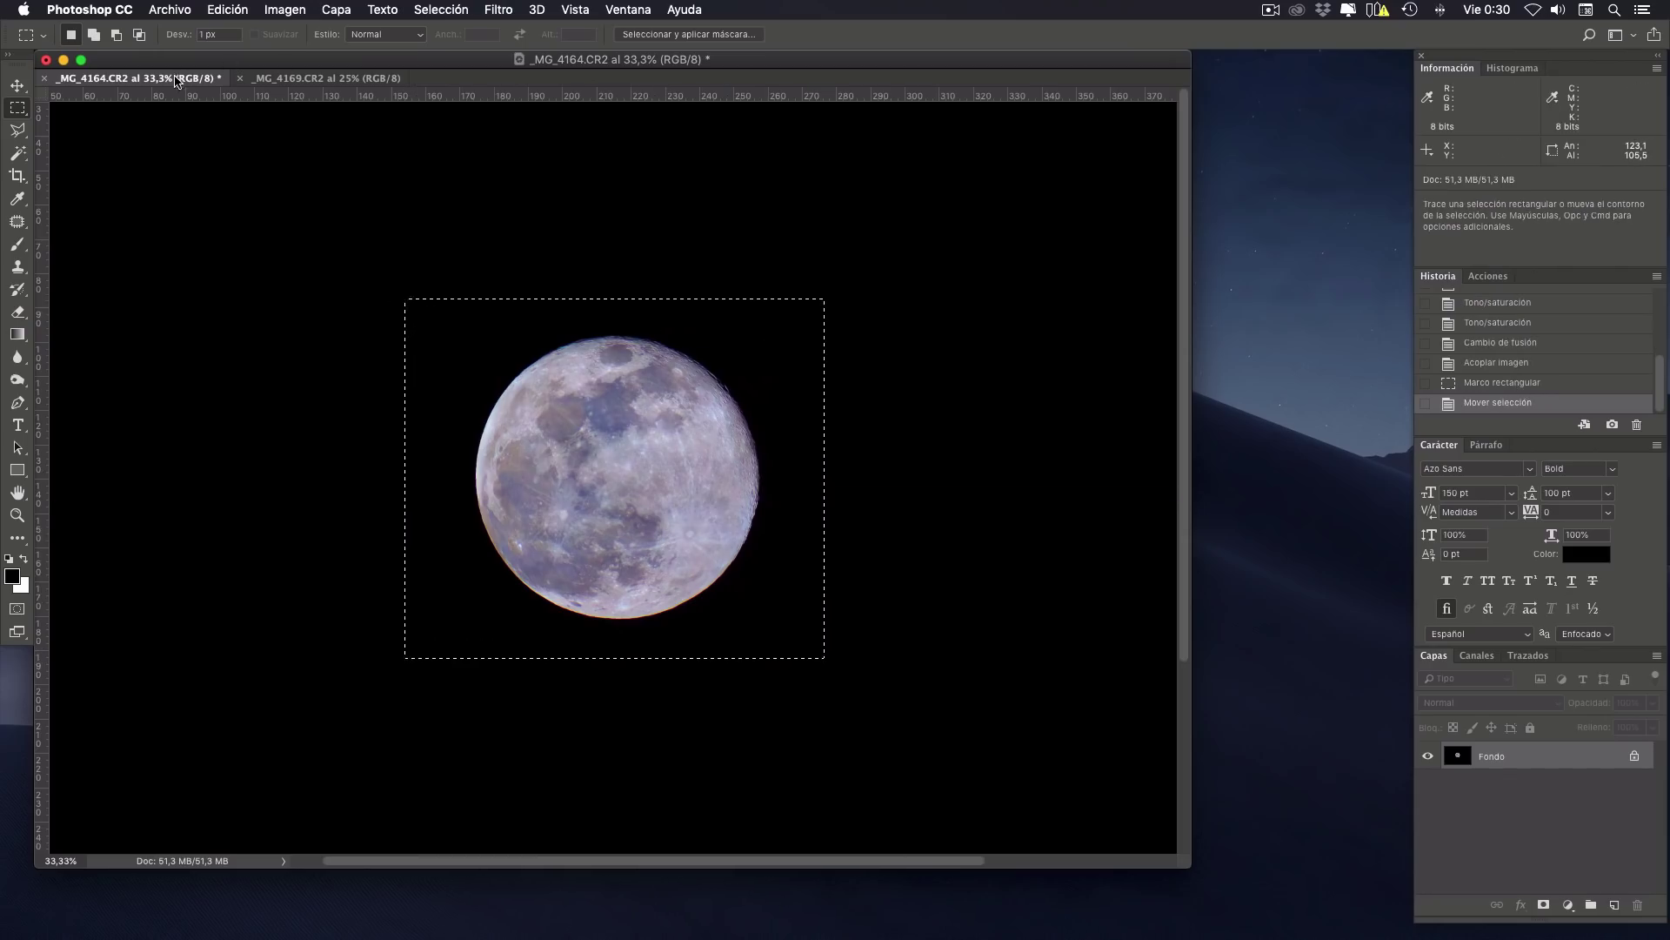
Step: Float the _MG_4164.CR2 document and move the selected moon into _MG_4169.CR2 over the overexposed moon
drag(174, 78, 731, 234)
click(18, 86)
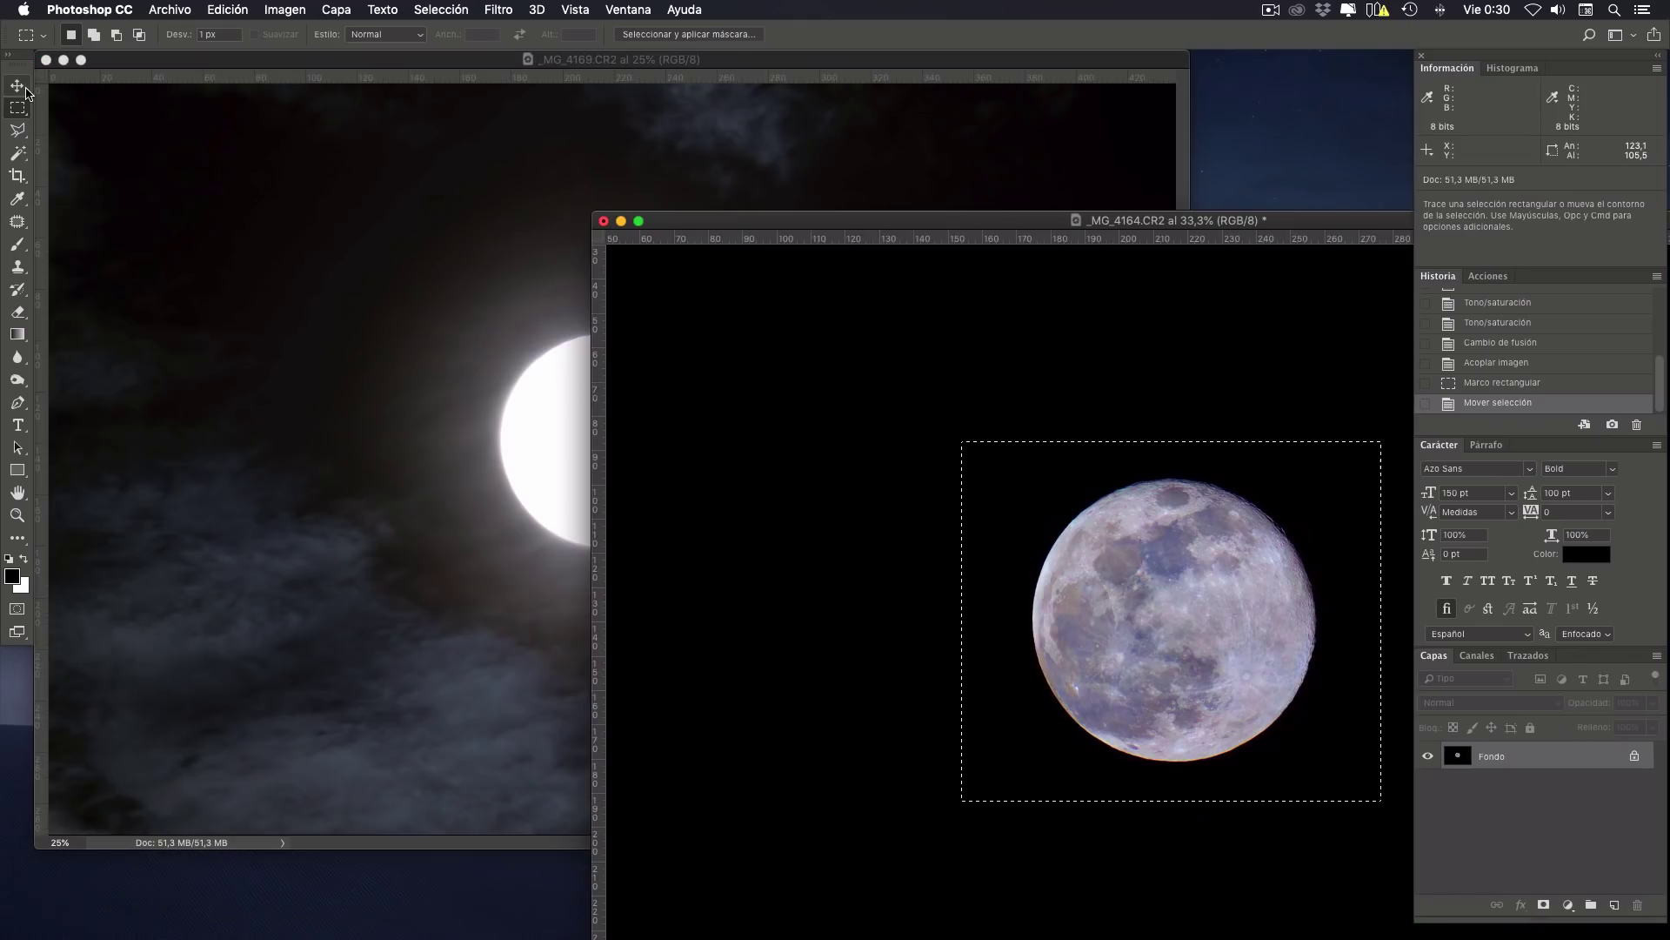
drag(1017, 572, 596, 471)
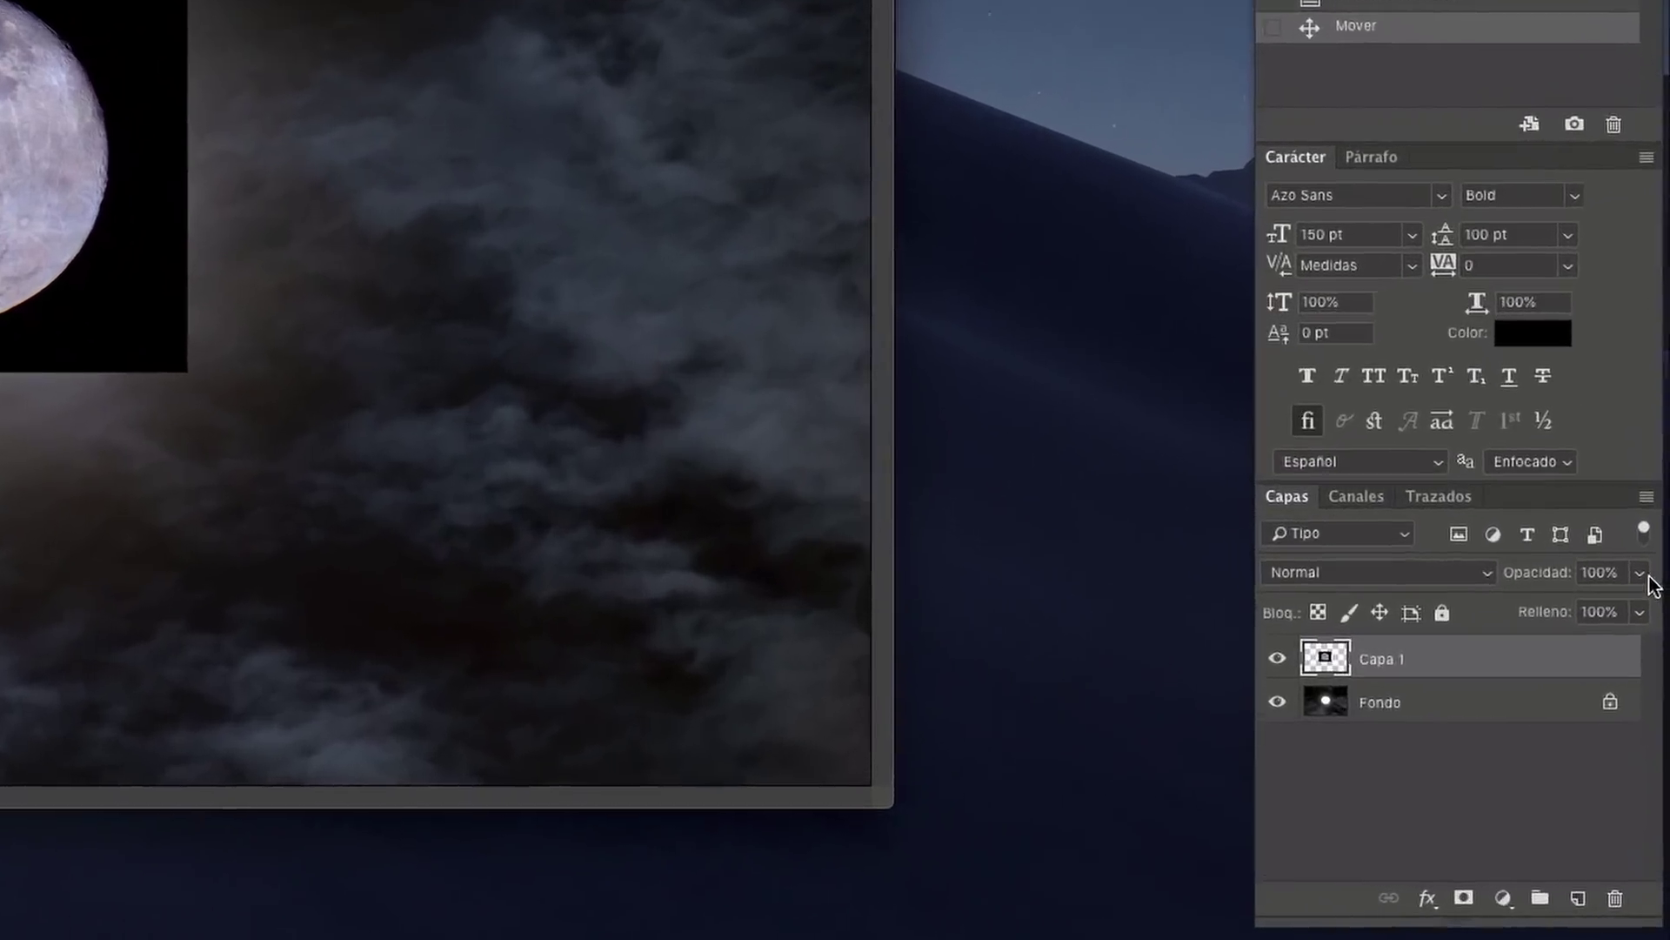
Step: Lower Capa 1's opacity to 46% and align its moon with the overexposed moon beneath
click(1652, 702)
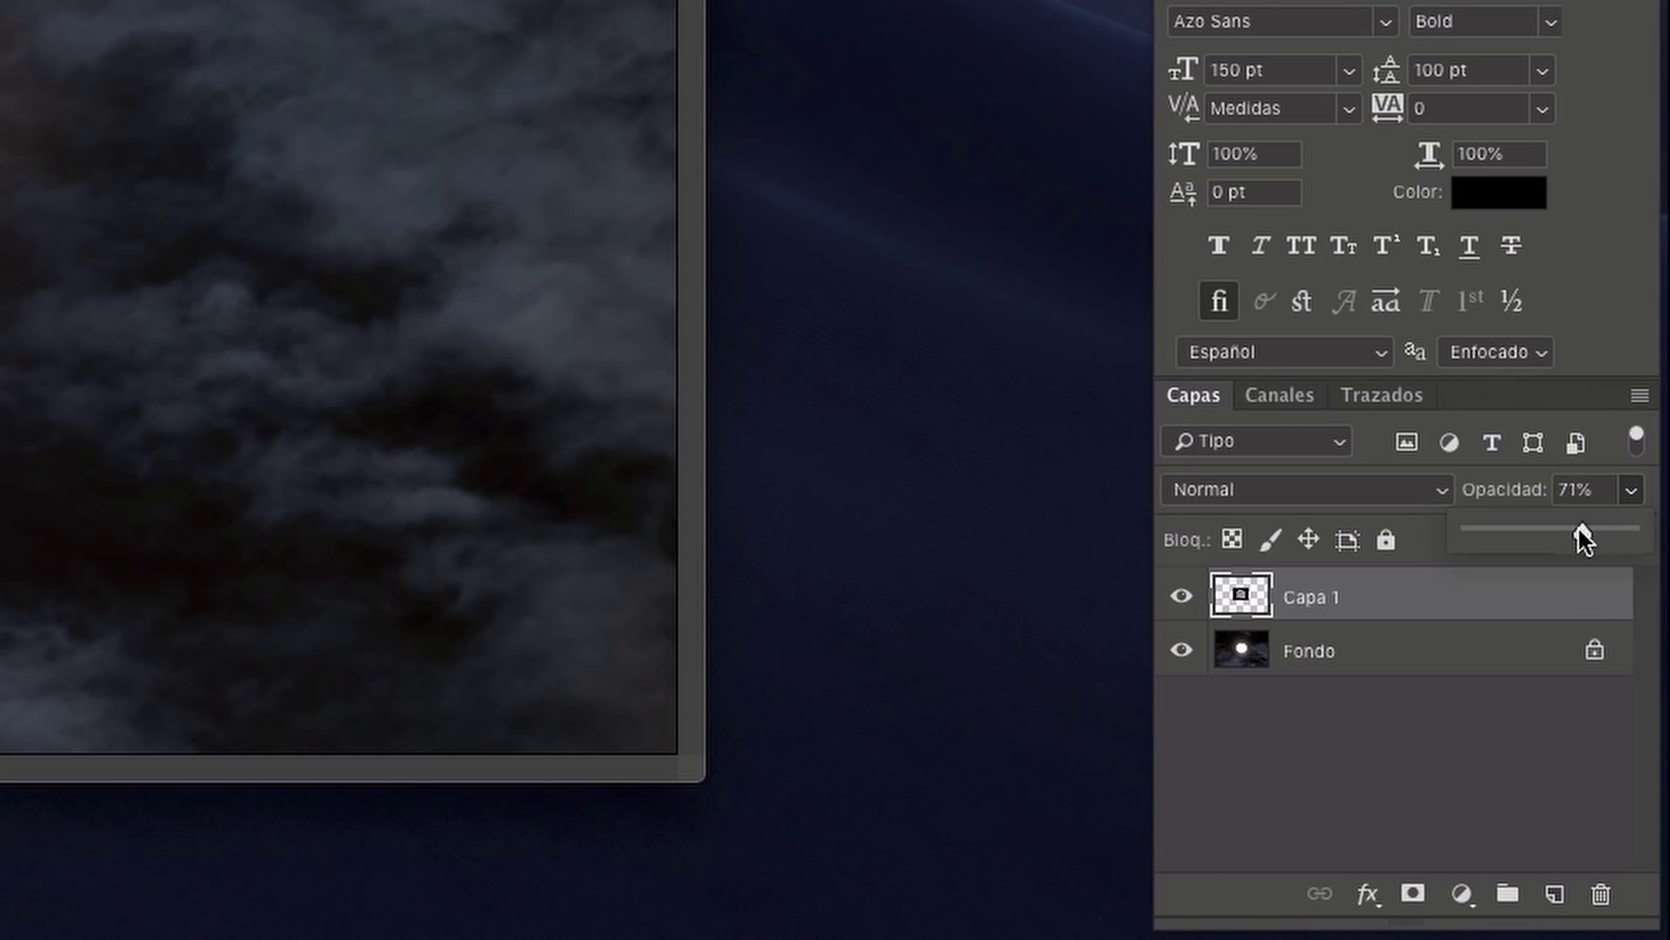
drag(1545, 538, 1542, 538)
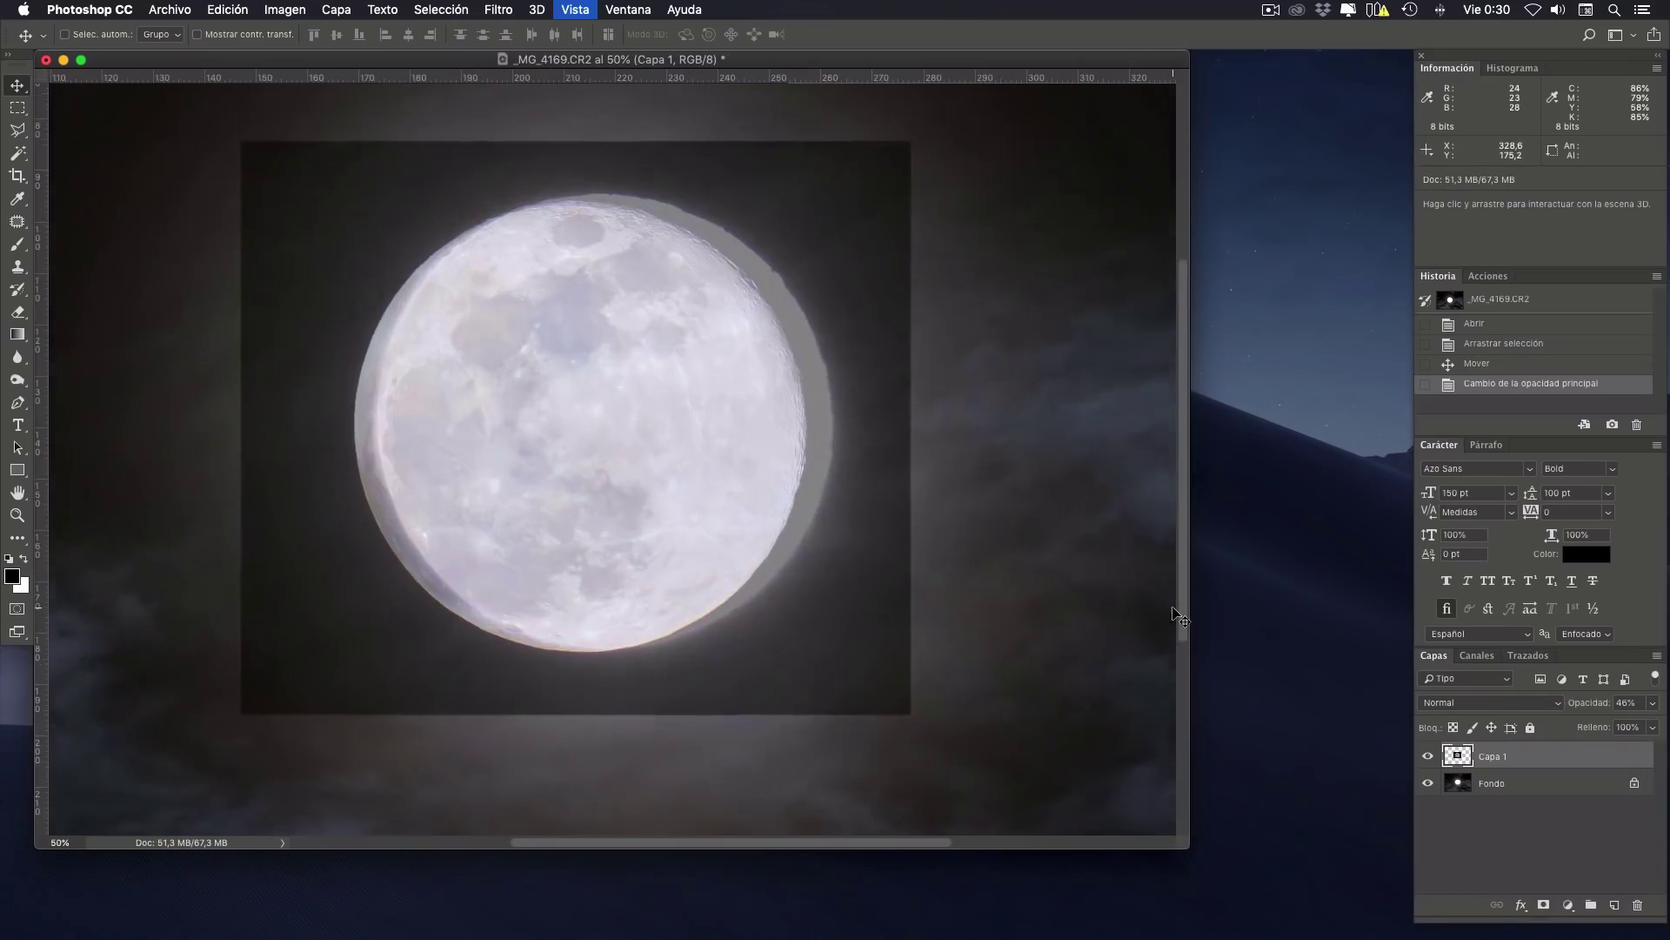
key(super+1)
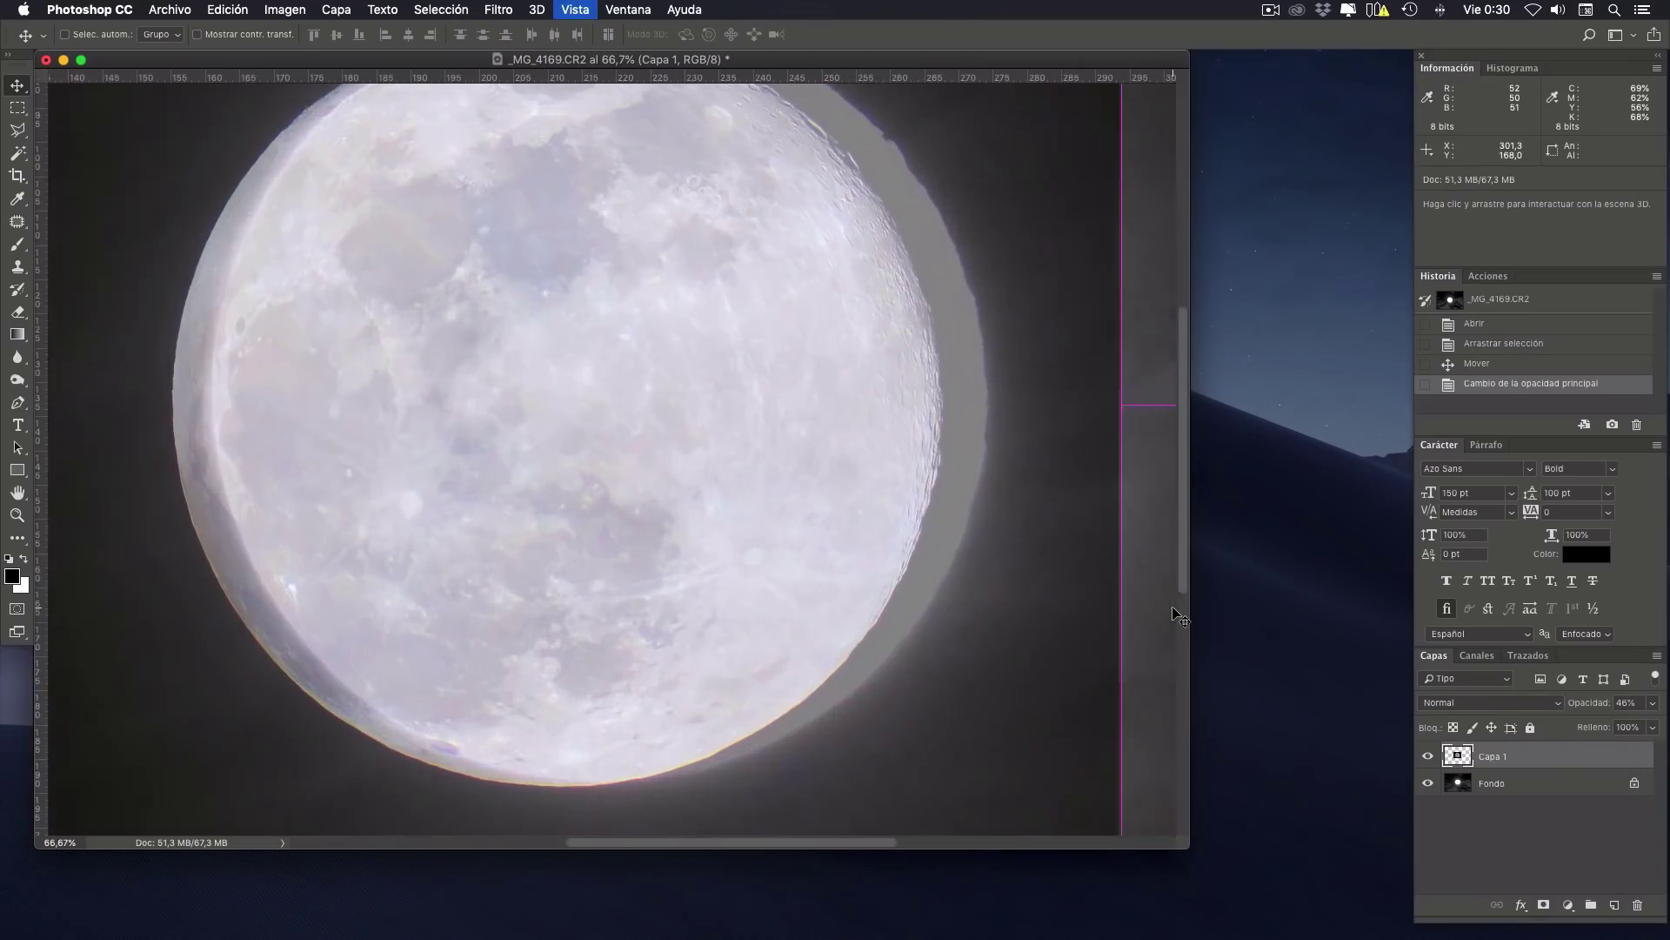
drag(832, 336, 911, 411)
Step: Scale Capa 1 to about 100.55% with Free Transform to match the moon beneath, and restore its opacity to 100%
key(super+r)
key(super+t)
key(super+0)
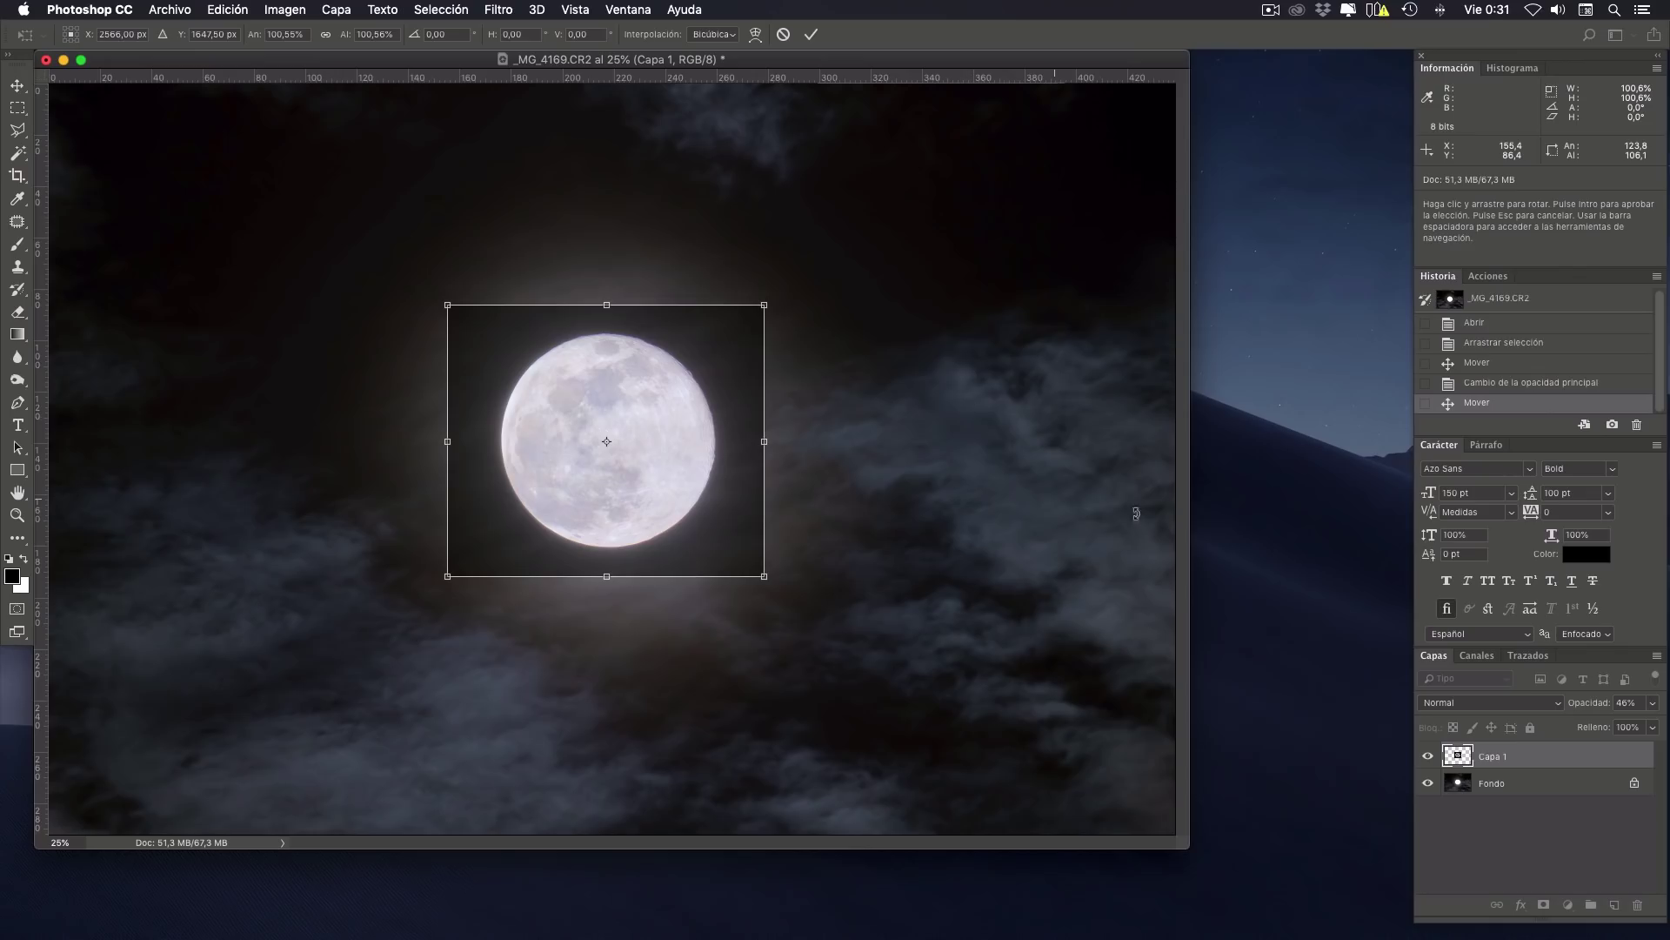
click(1652, 704)
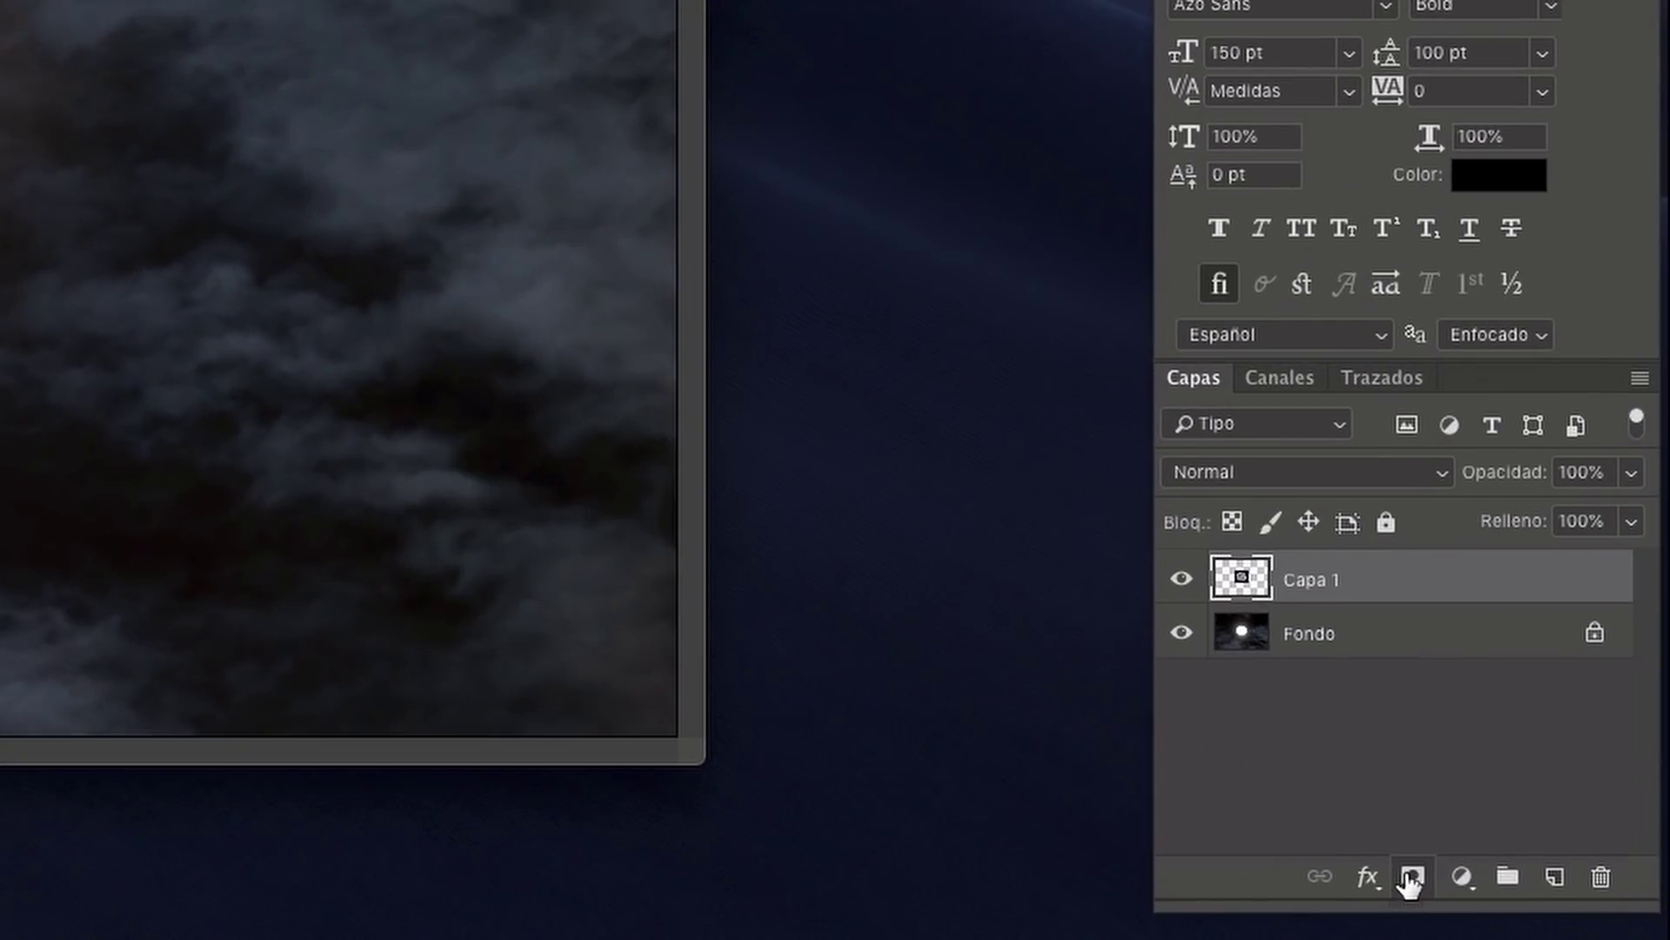
Step: Add a layer mask to Capa 1 and draw a radial gradient on it from the moon's centre outward past its lower-right edge
click(1411, 878)
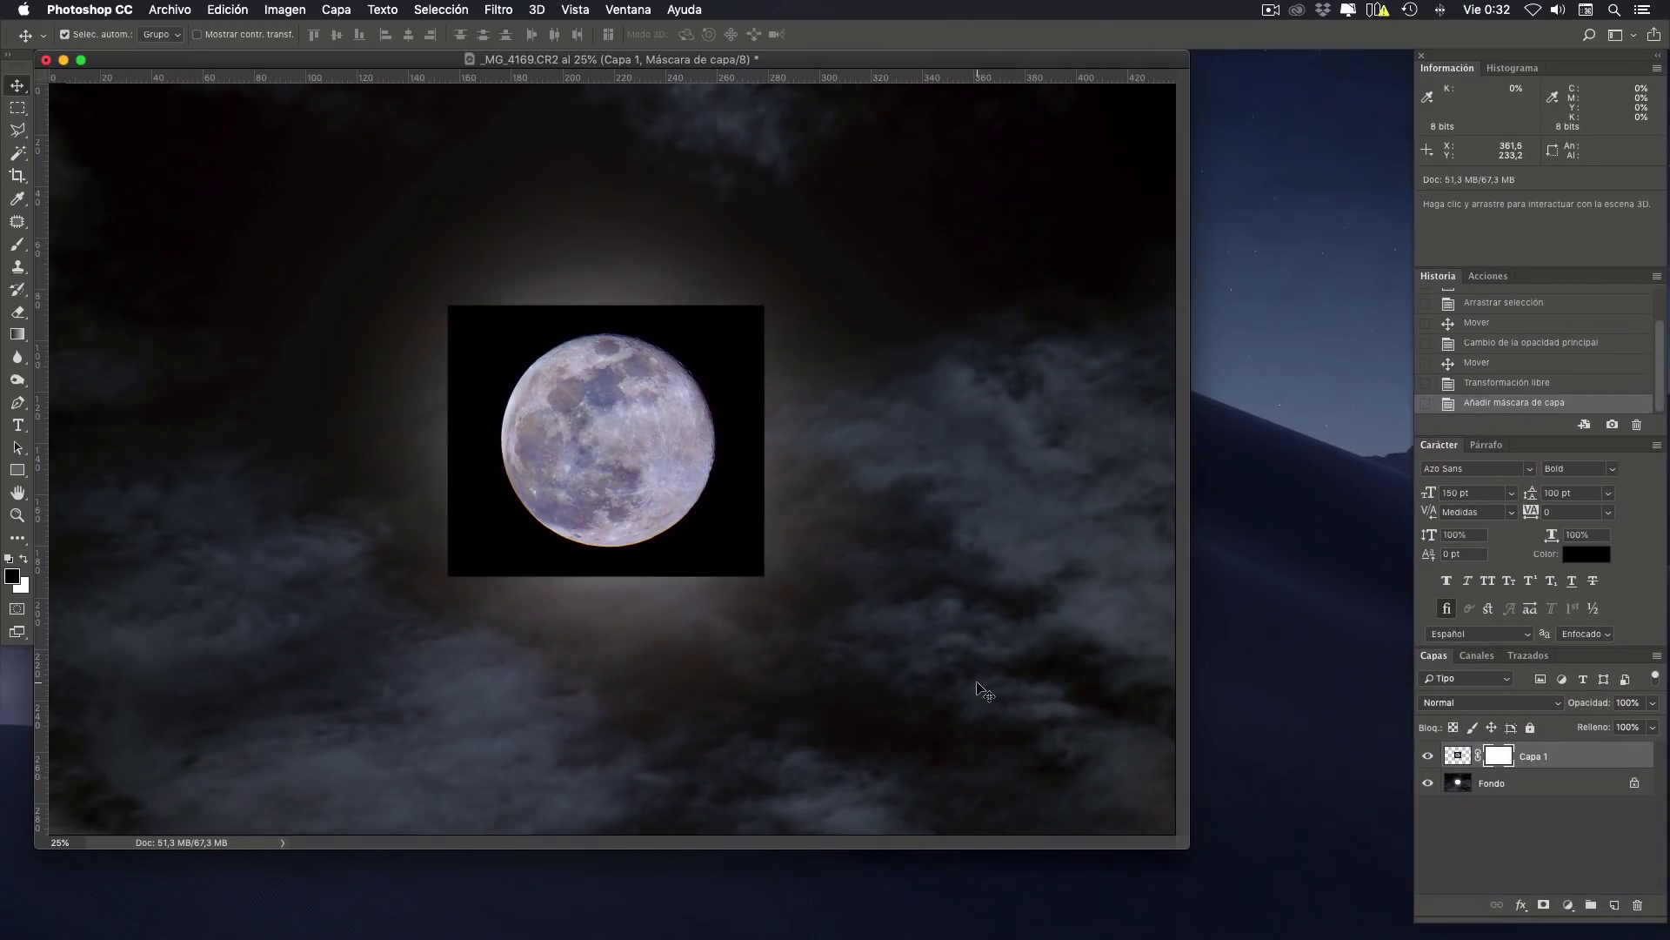
click(18, 335)
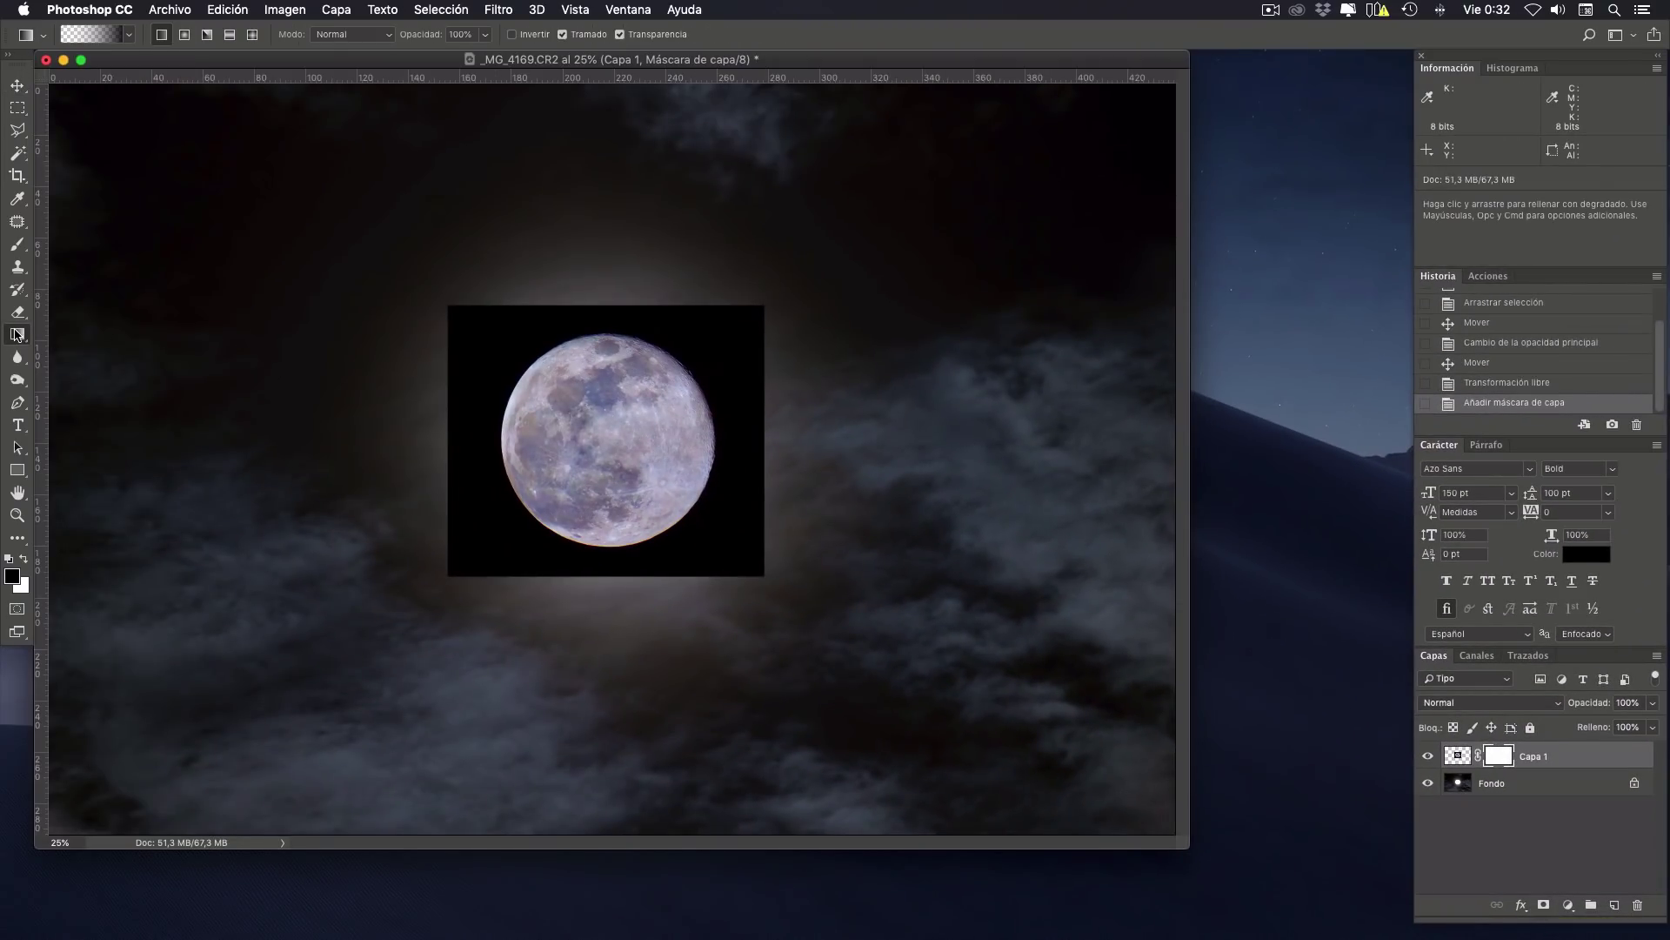
click(183, 34)
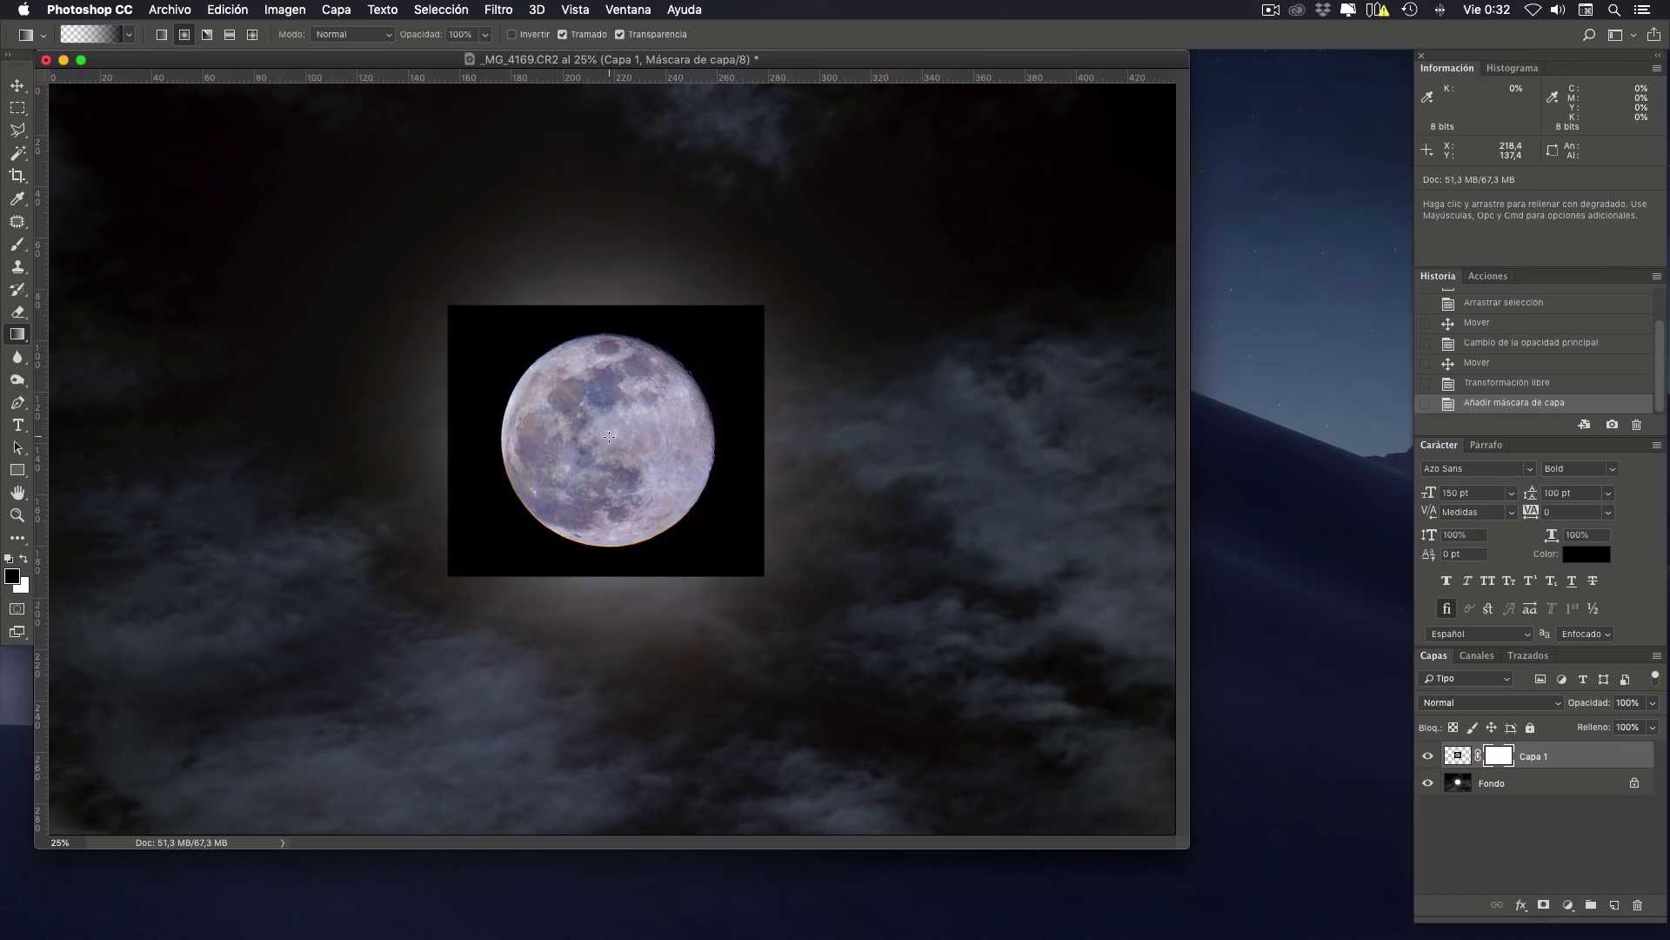
drag(609, 436, 763, 507)
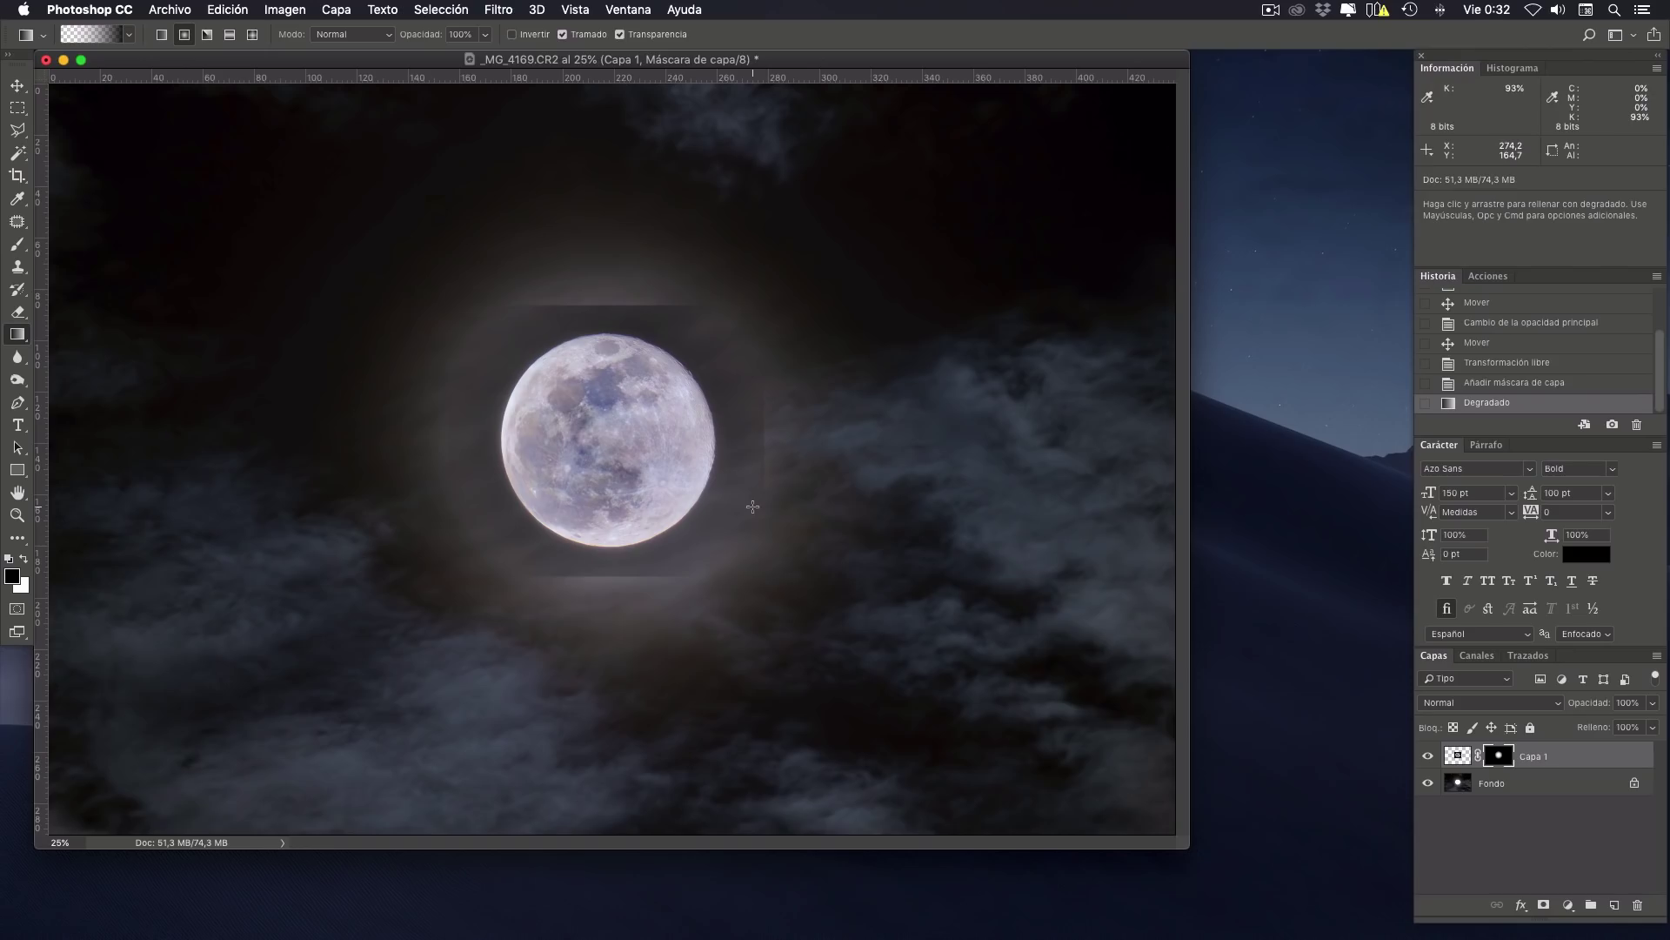
Step: Paint black on Capa 1's mask with a soft, low-opacity brush to blend the square's edges around the moon
scroll(753, 506, up, 1)
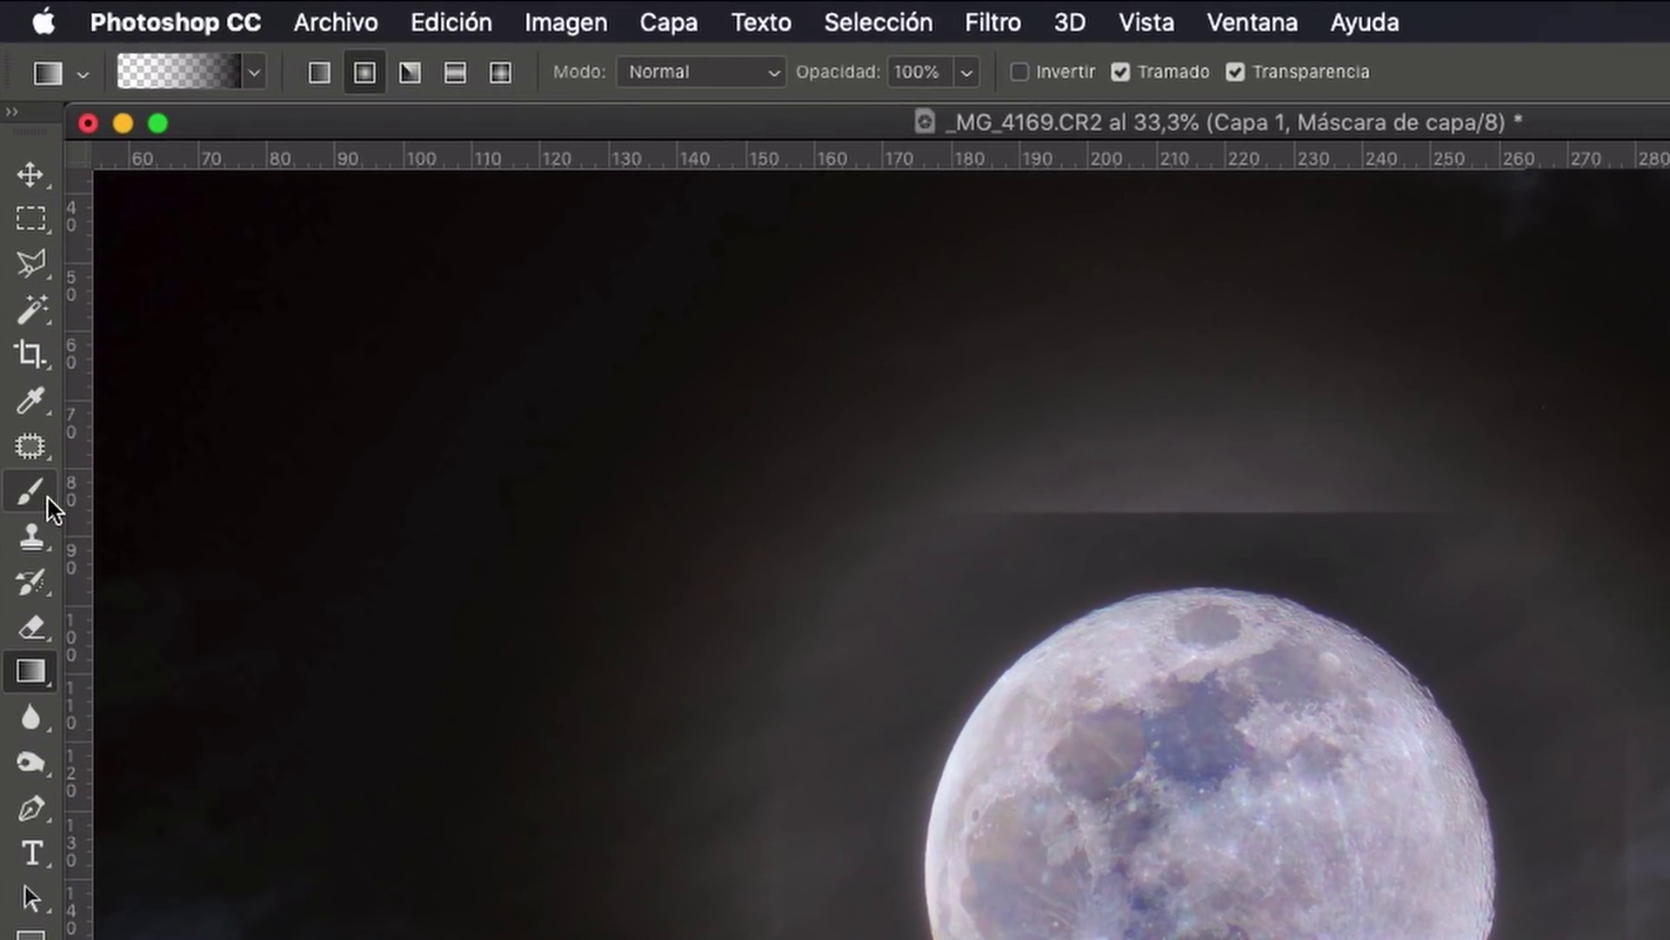
click(18, 245)
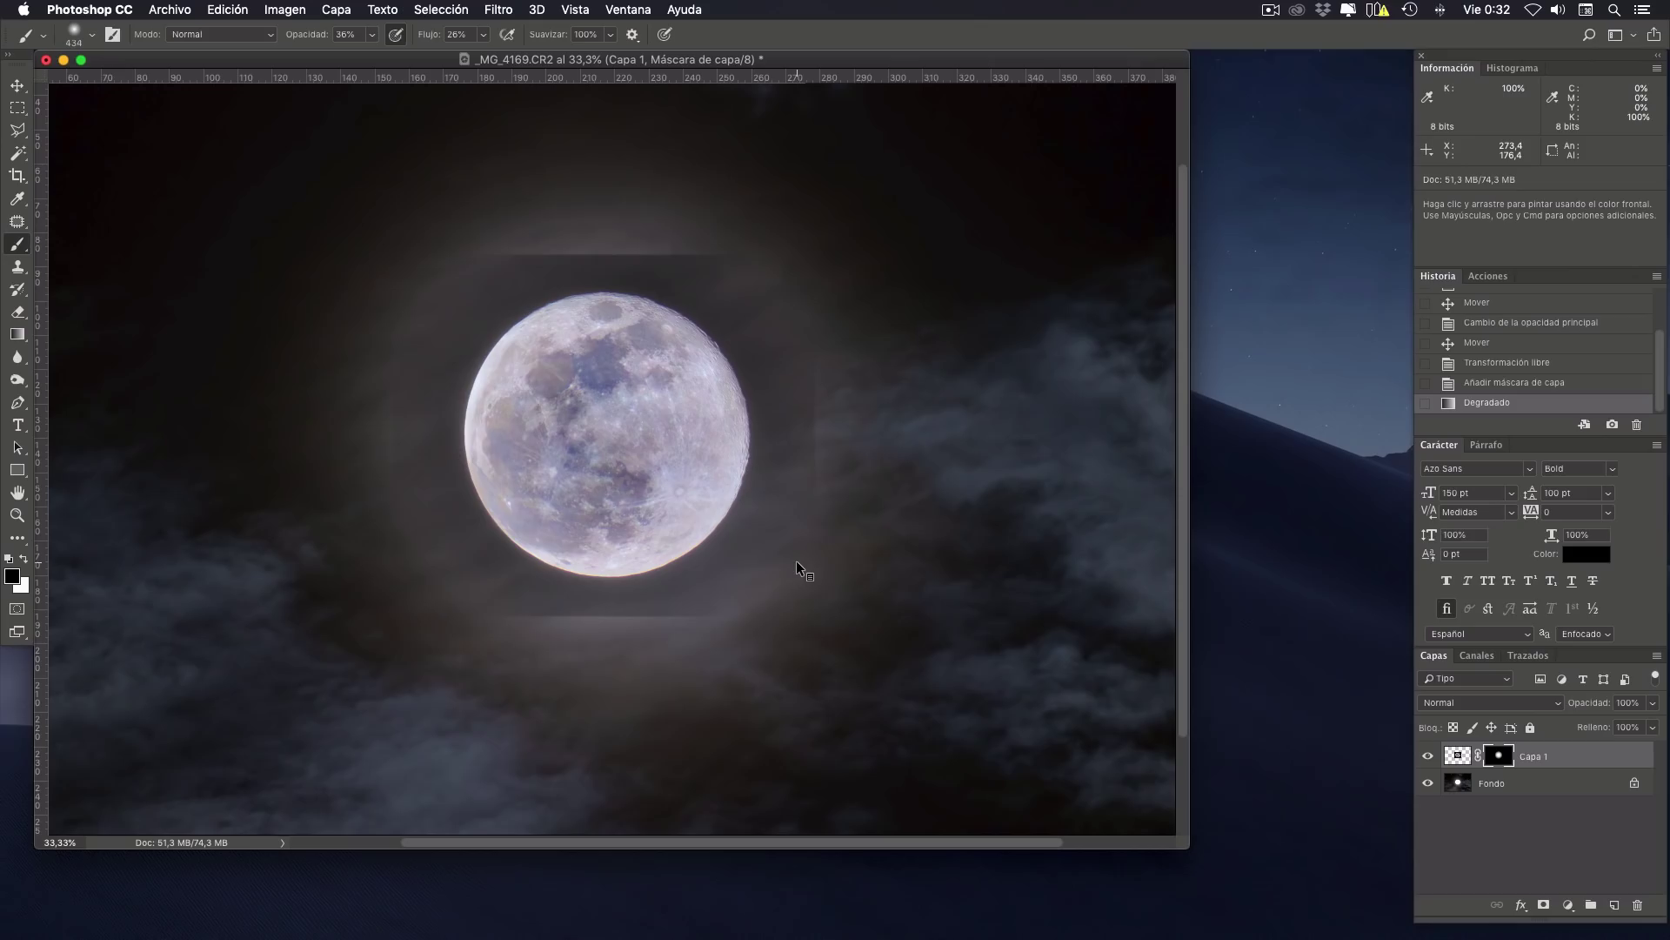
mouse_move(795, 562)
mouse_down()
mouse_move(809, 566)
mouse_move(781, 576)
mouse_up()
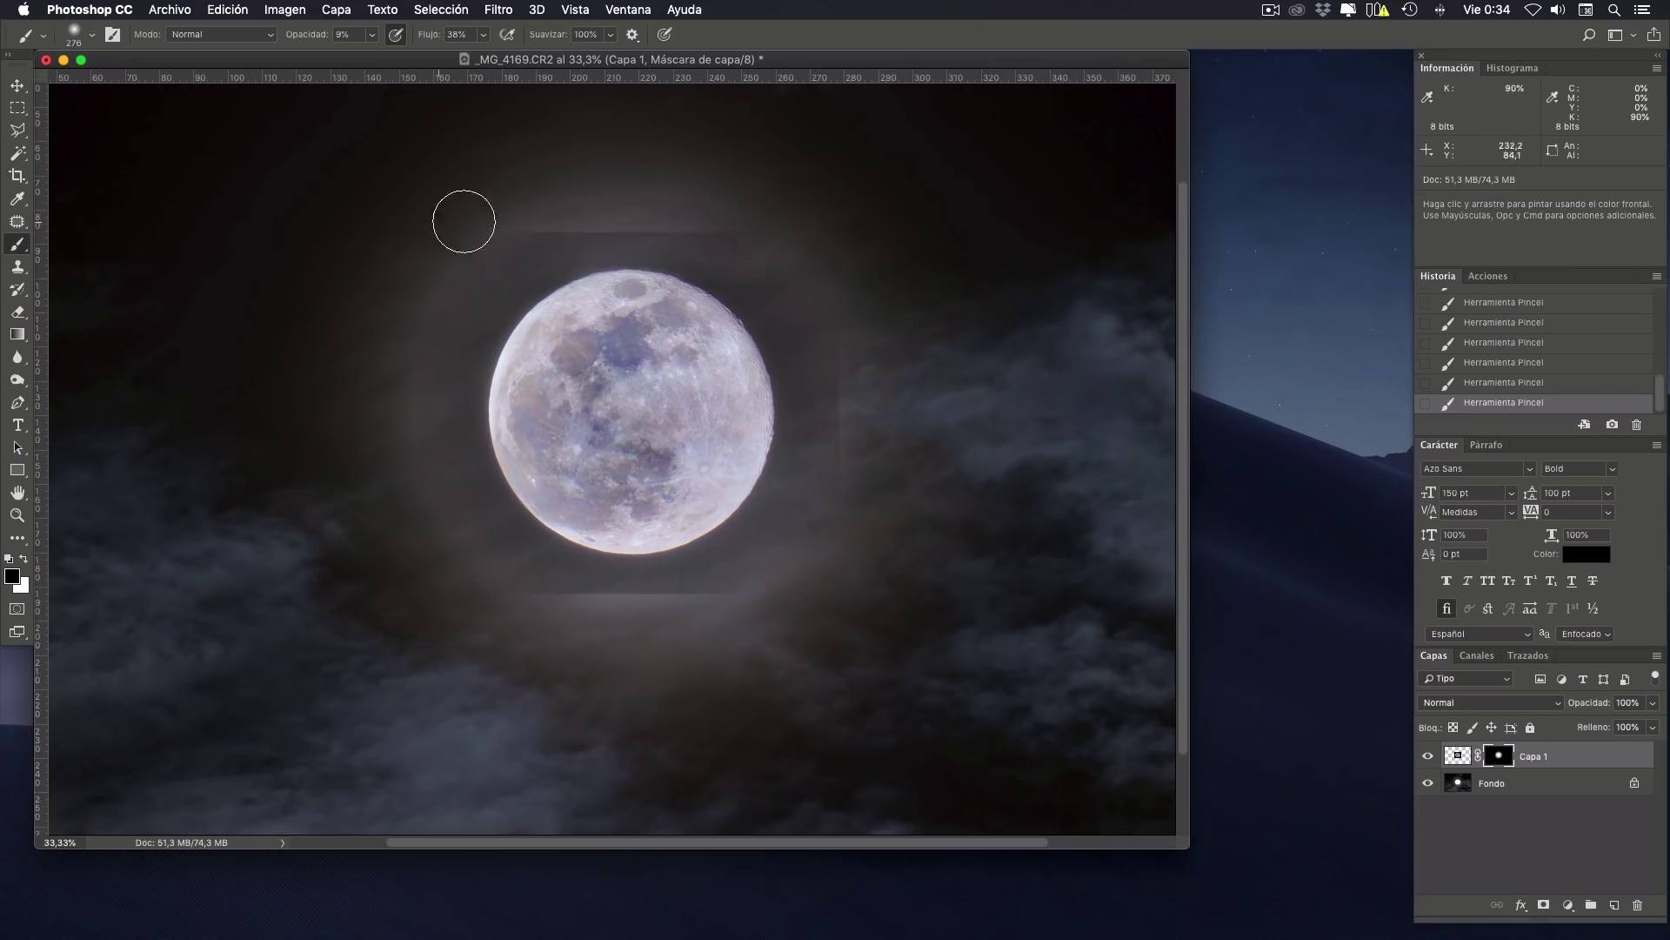
drag(1660, 391, 1659, 313)
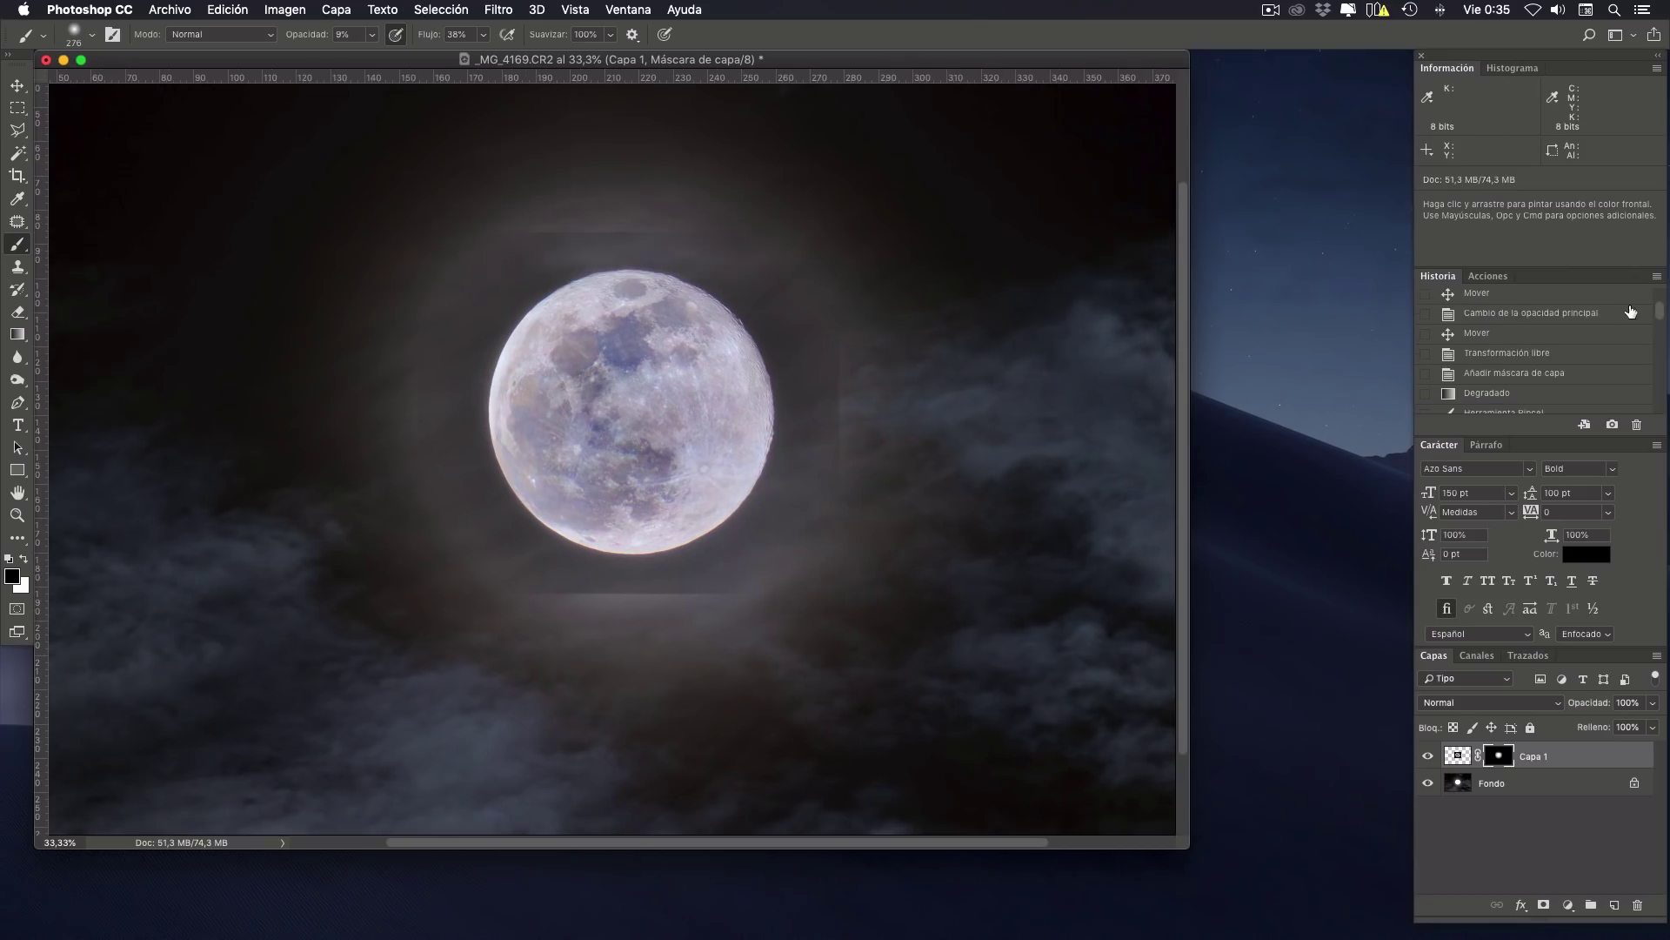
drag(831, 484, 872, 534)
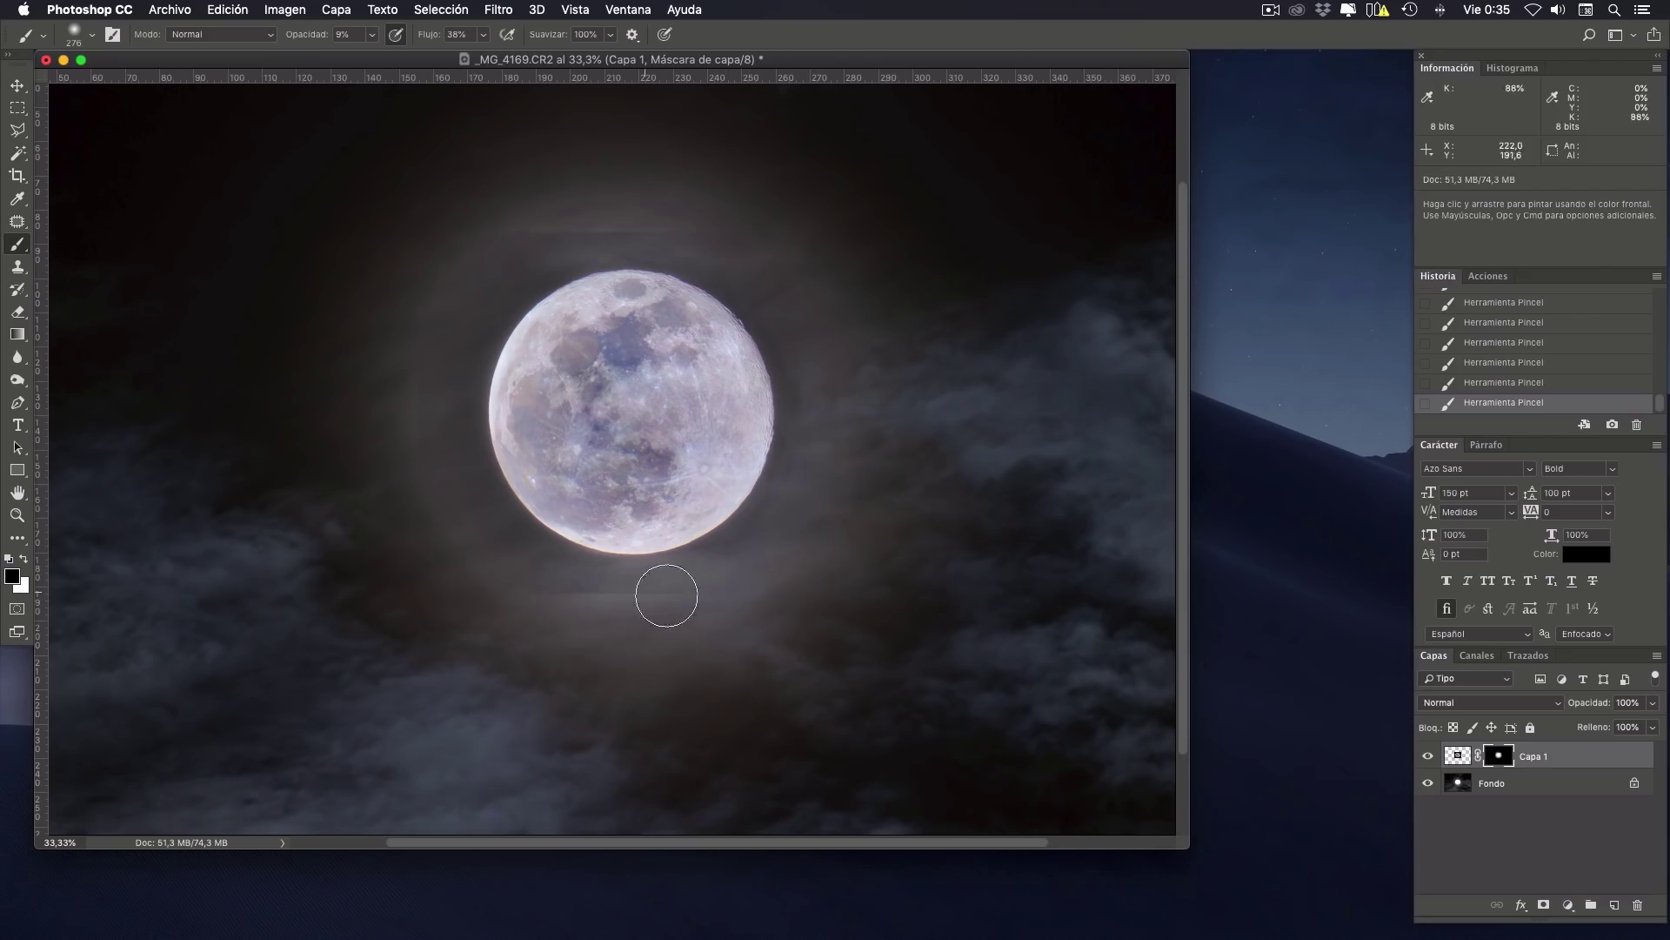
drag(701, 578, 757, 566)
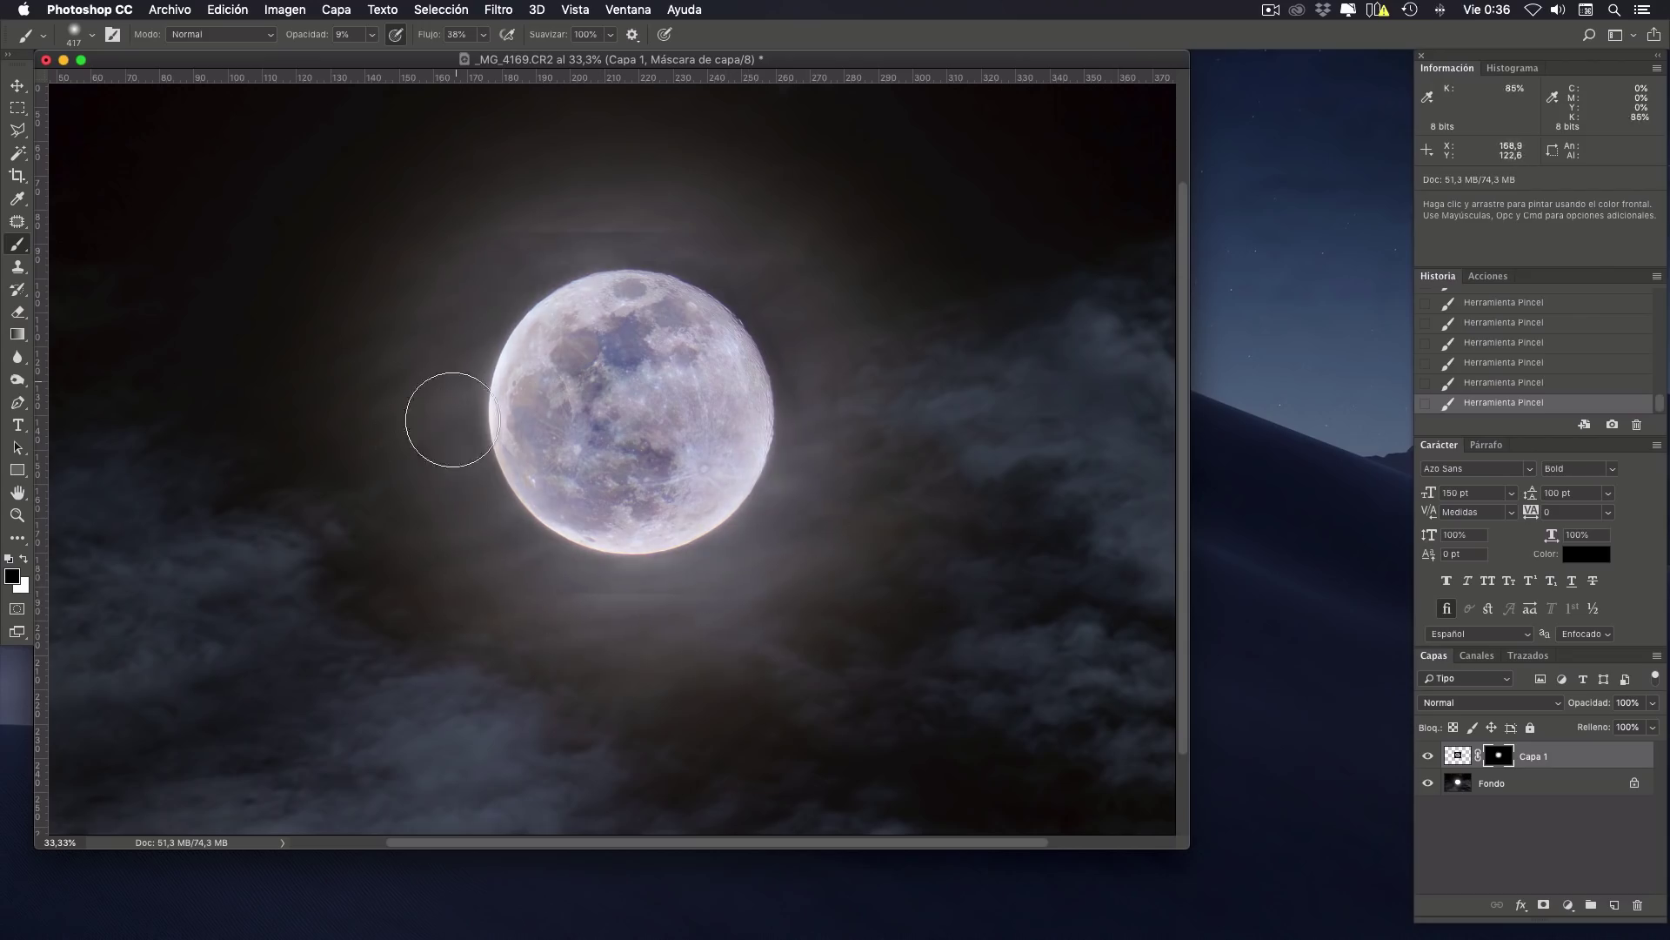
Step: Set the brush opacity to 31% and paint out the remaining edges around the moon's halo on the mask
key(3)
key(1)
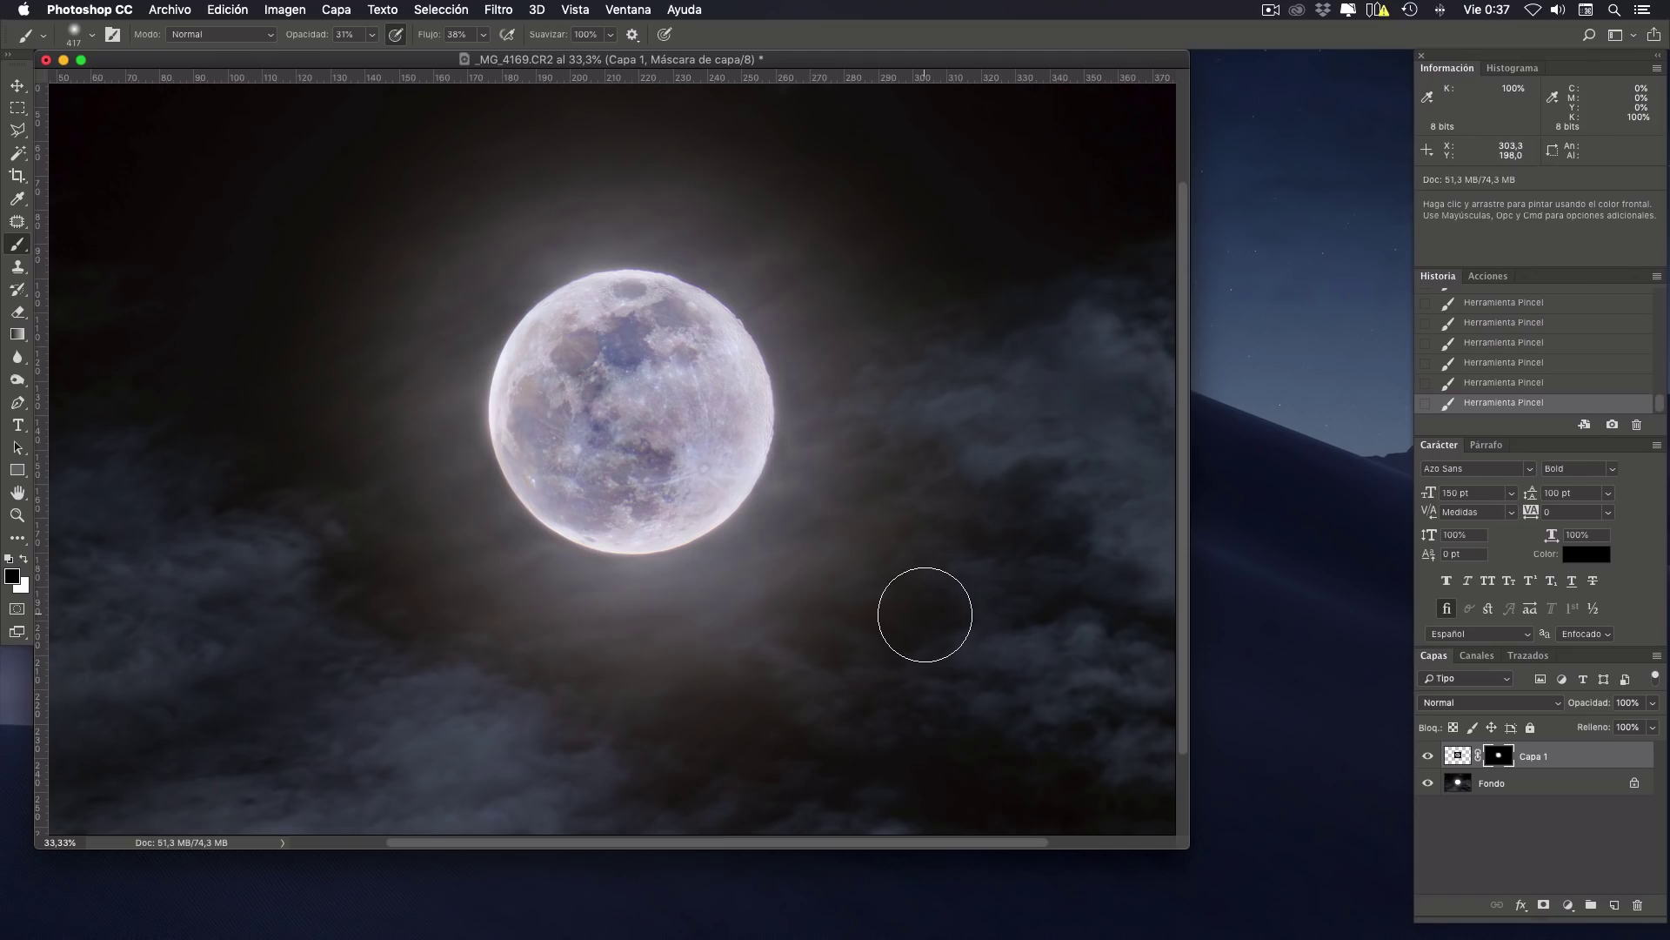
drag(925, 614, 929, 617)
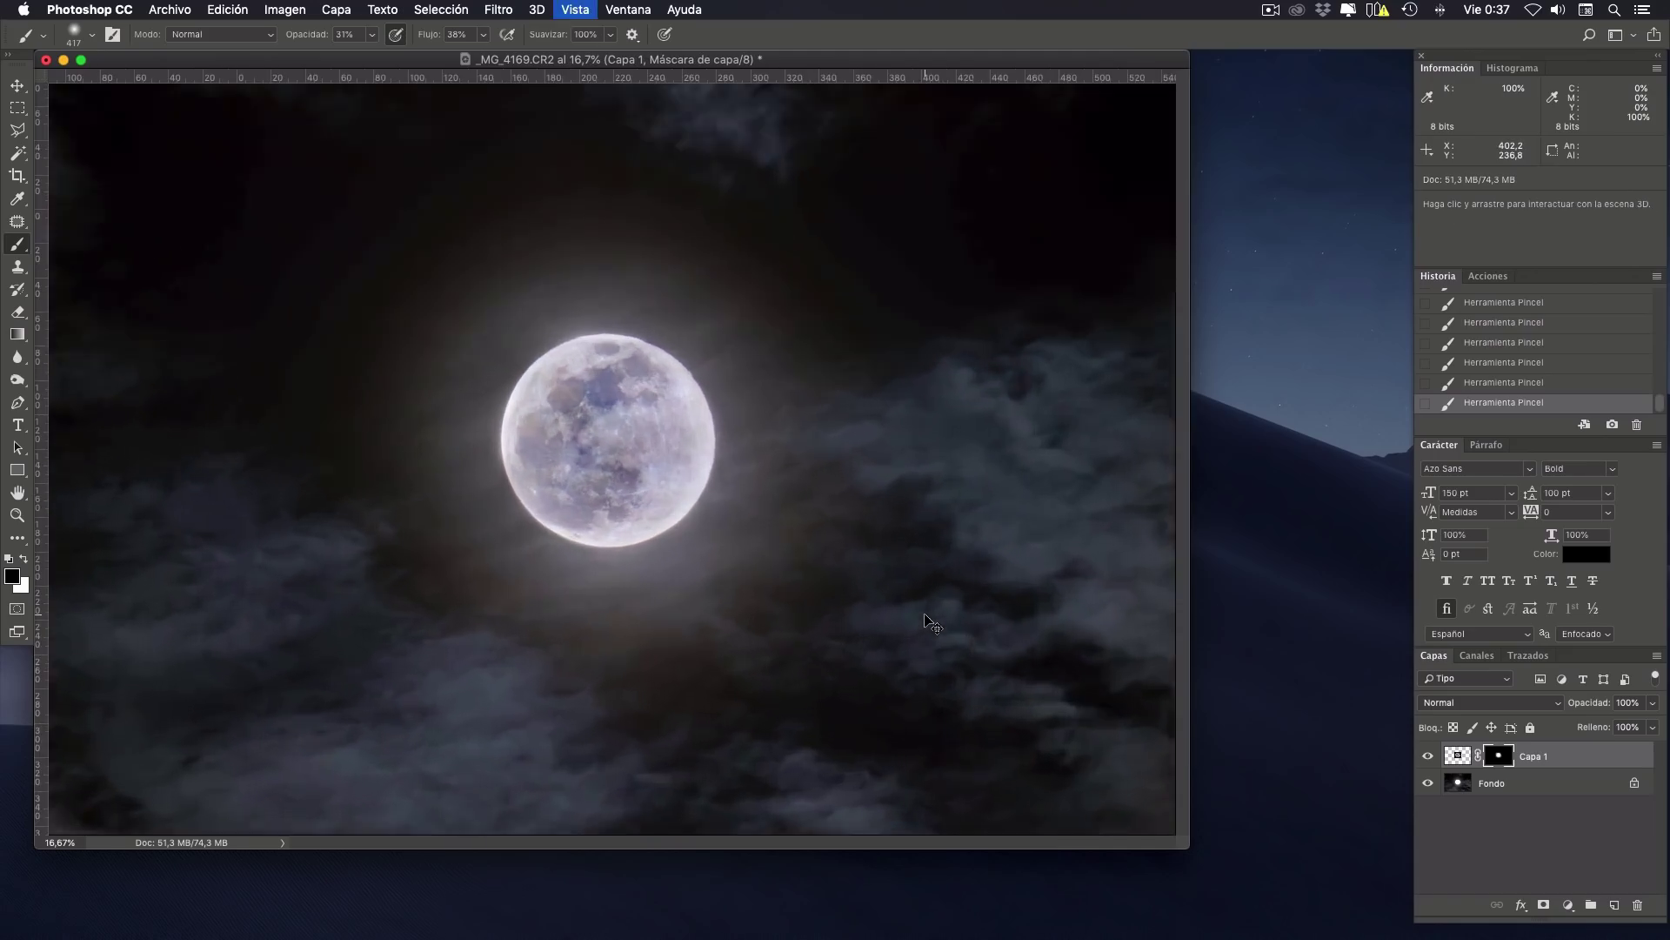
Step: Reduce the opacity of the masked moon layer Capa 1 to 80%
key(super+plus)
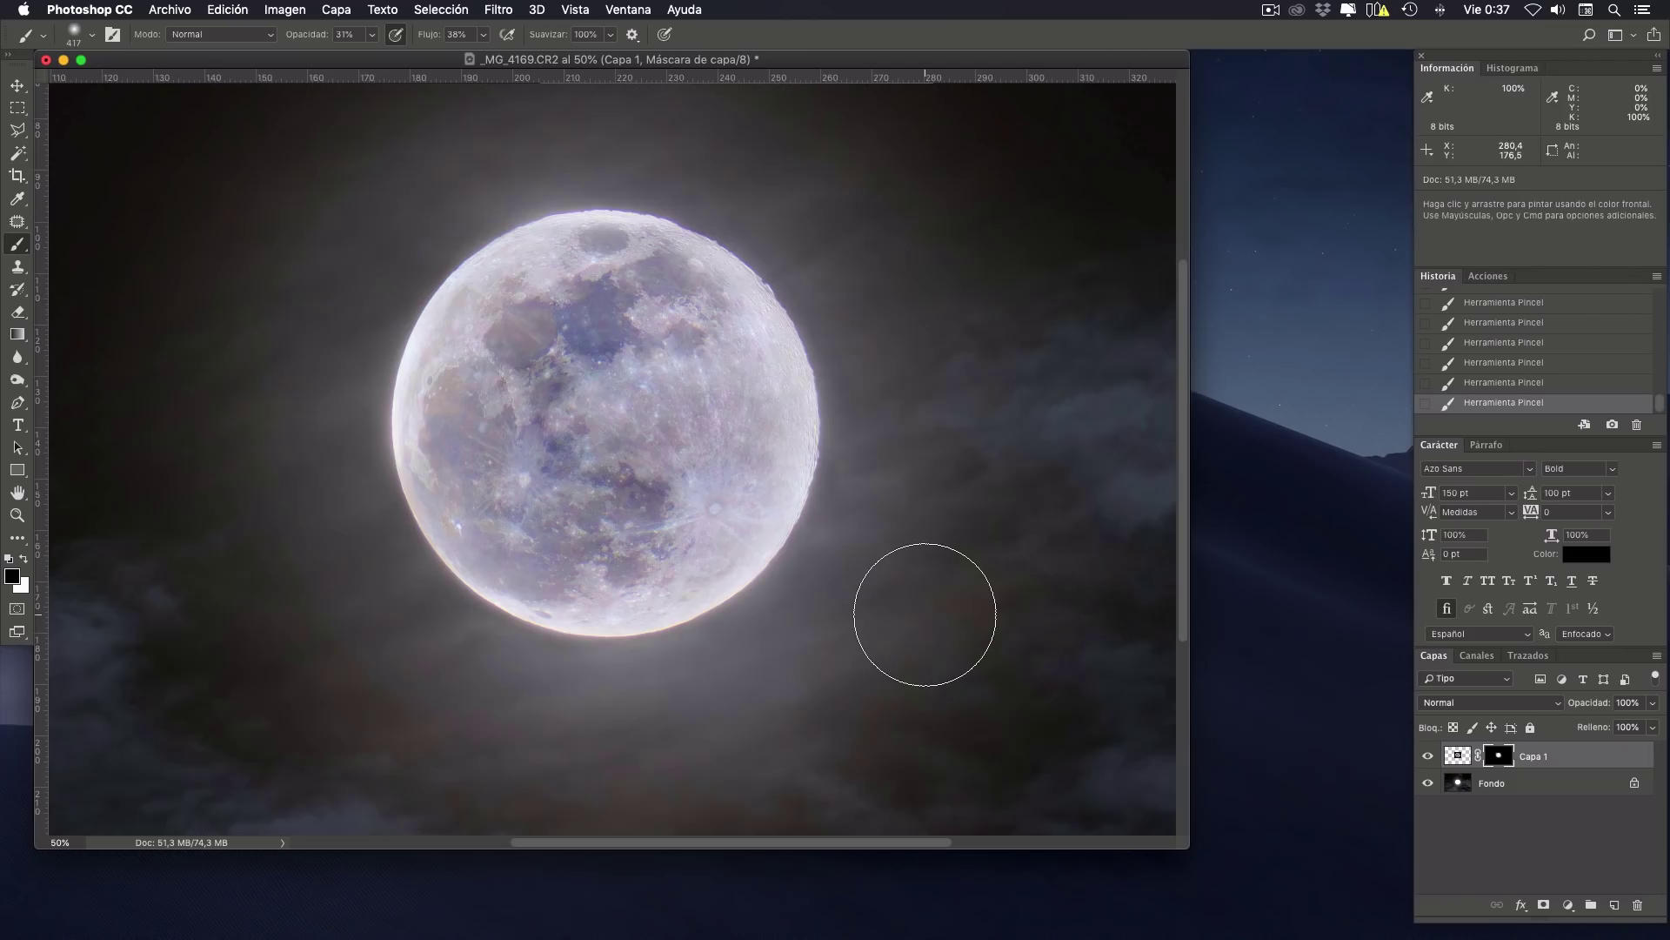
click(1654, 705)
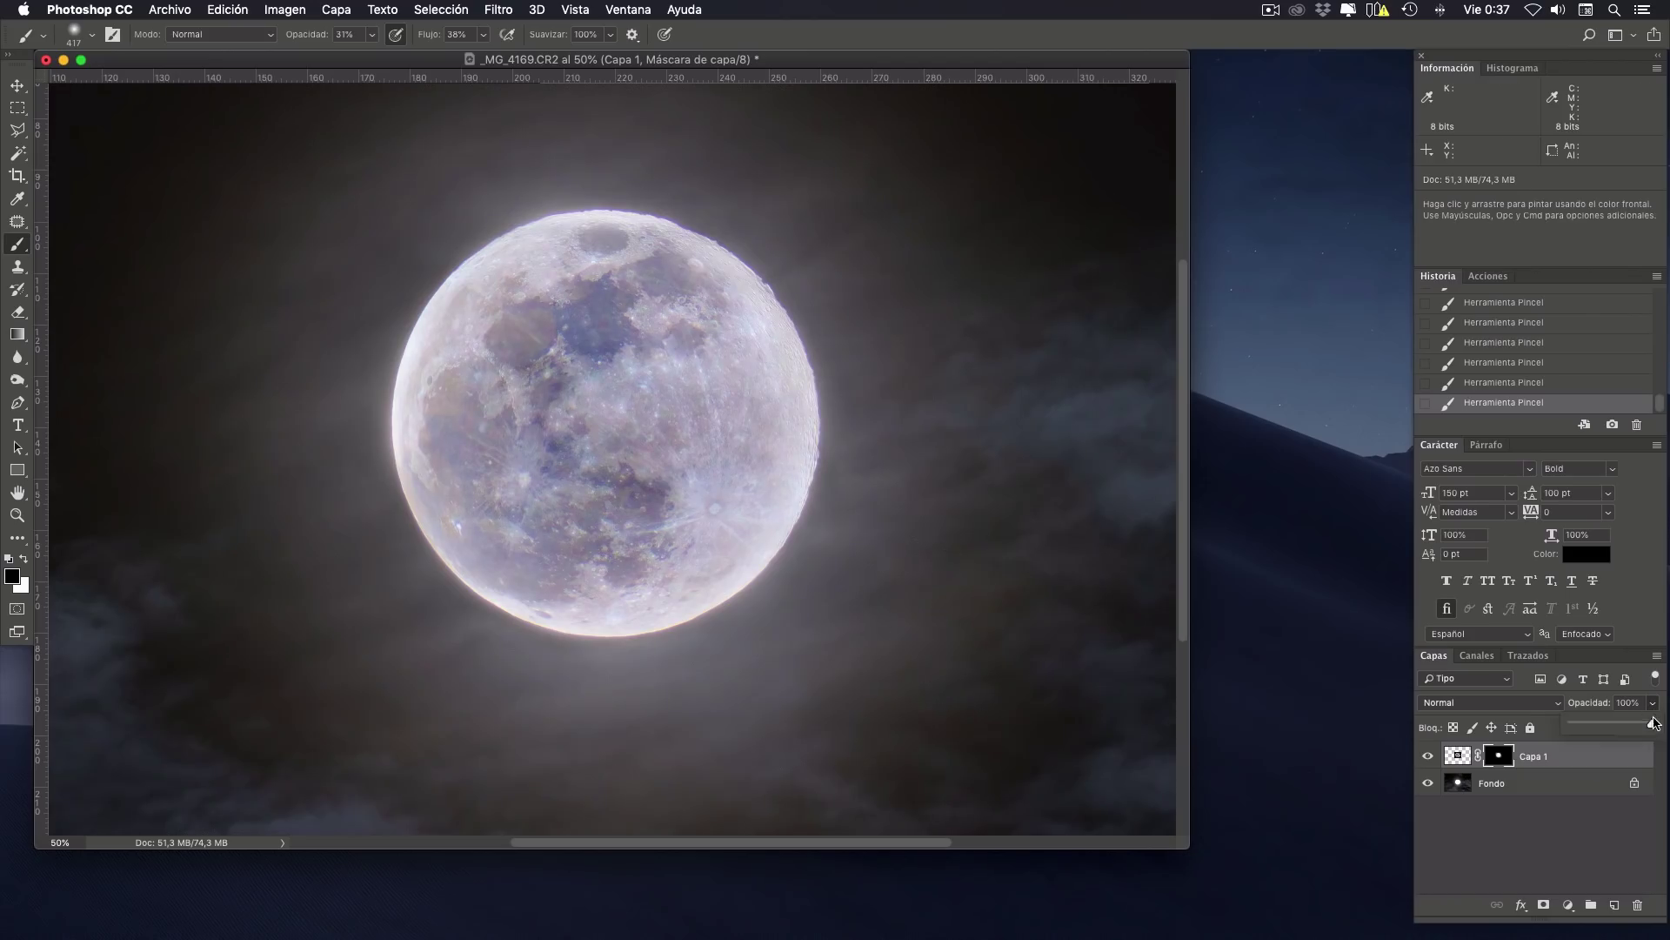
drag(1645, 727, 1644, 727)
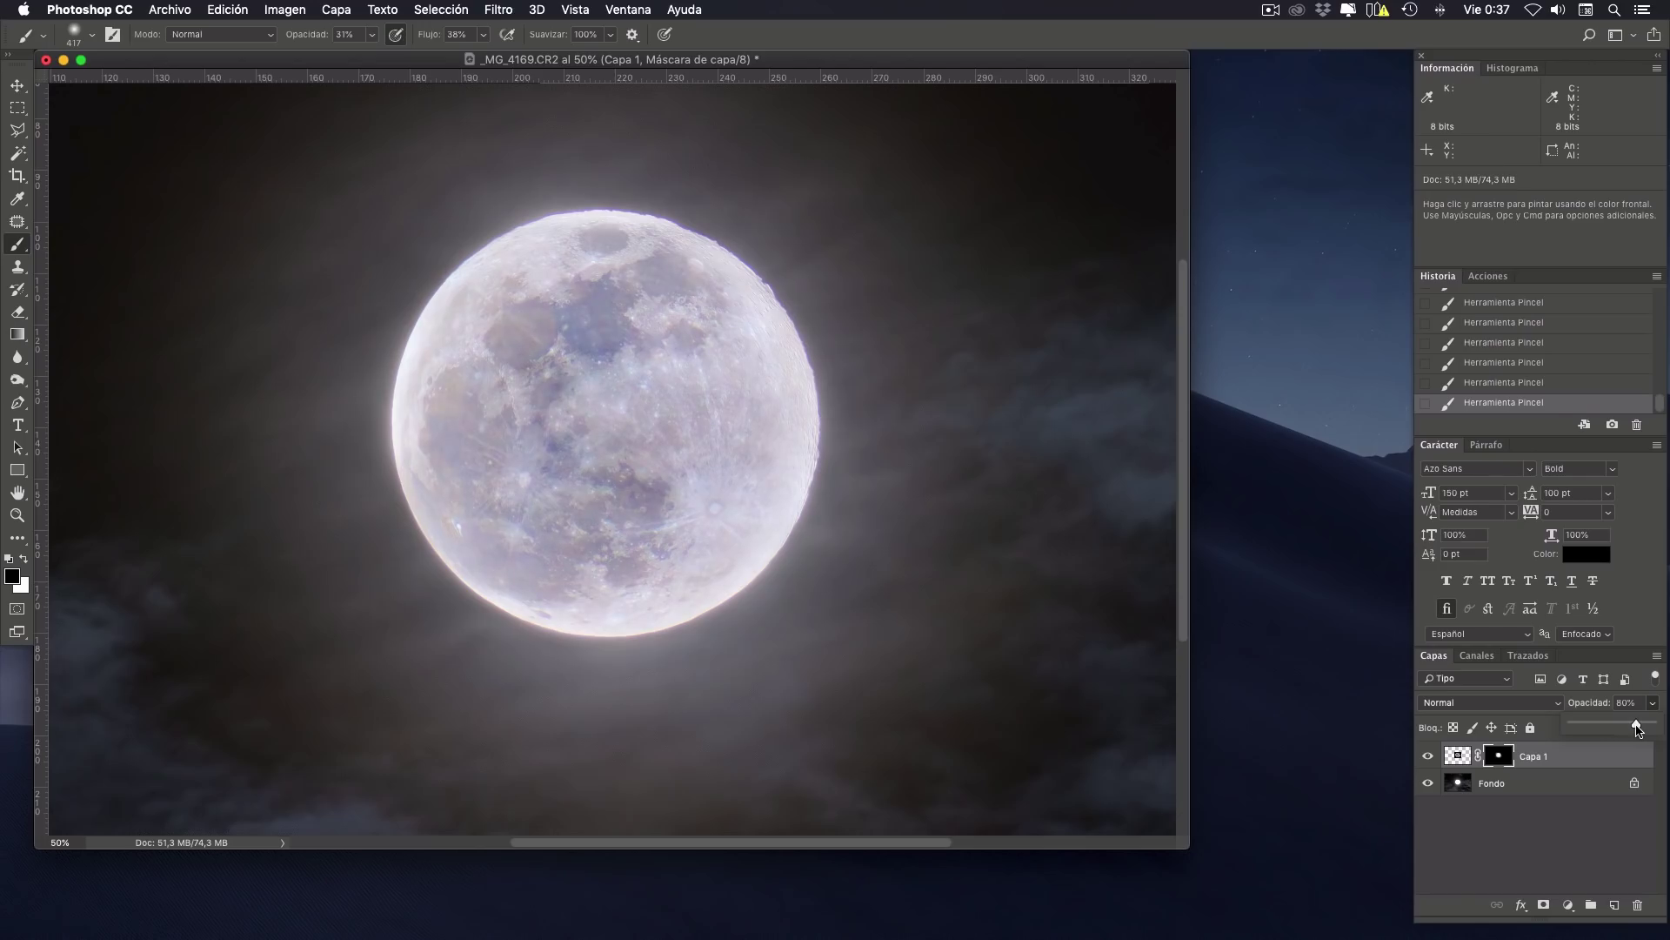
drag(1637, 729, 1637, 729)
key(super+minus)
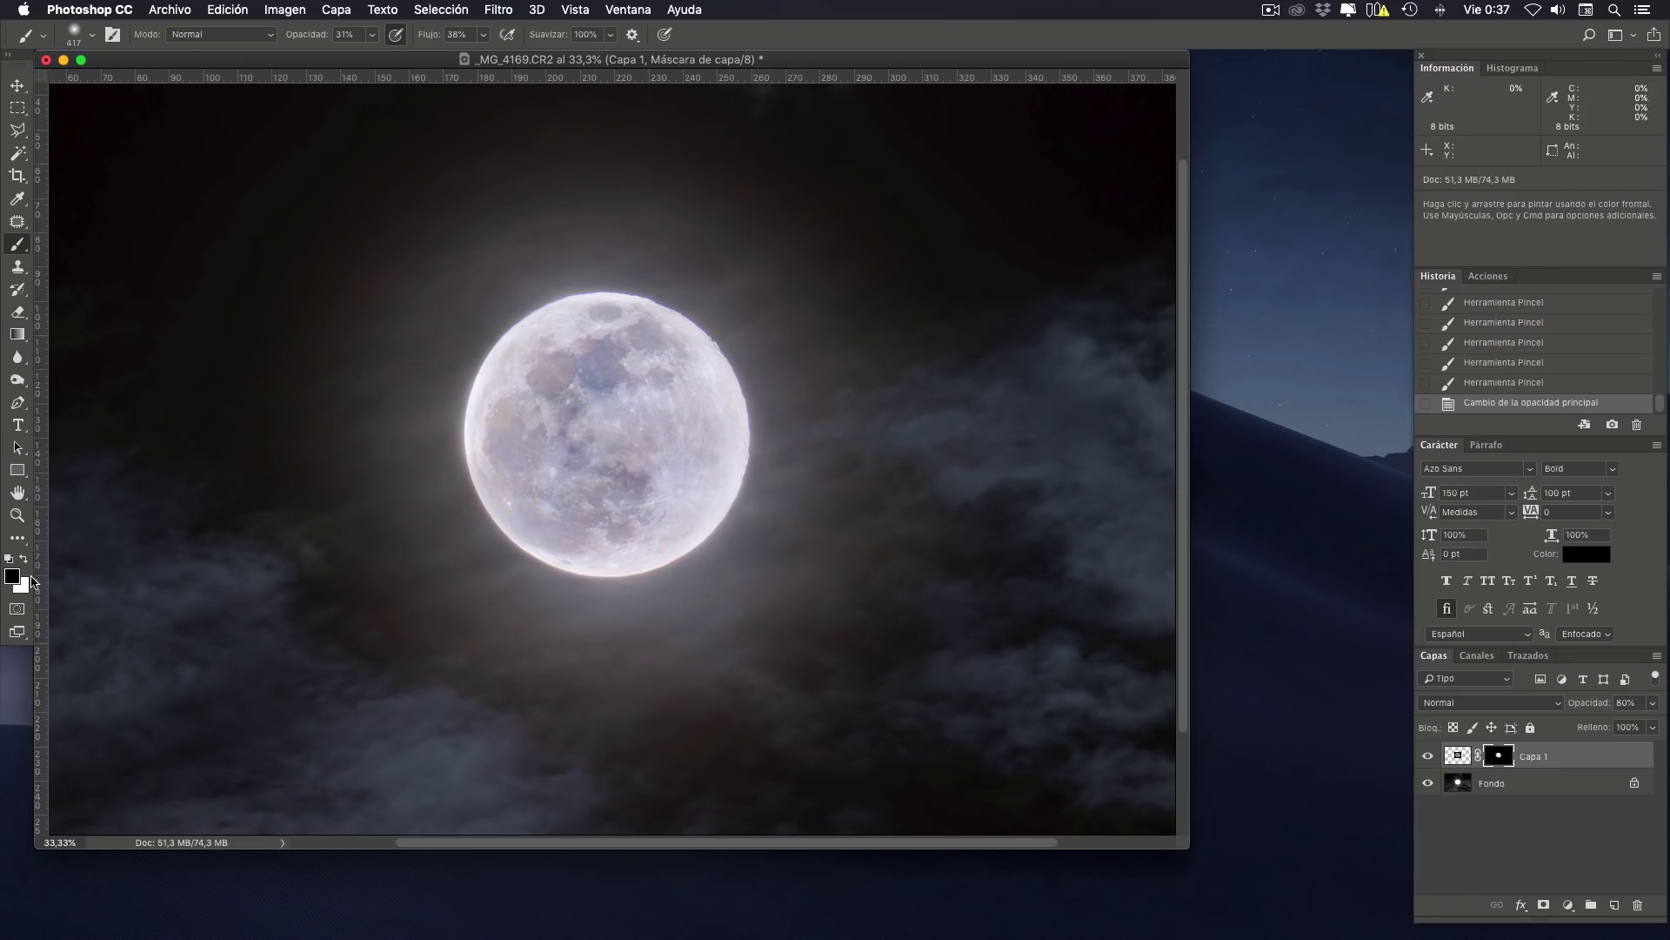
Step: Paint white on the mask over the moon's surface to bring back detail, and black over the surrounding halo
key(x)
mouse_move(597, 446)
mouse_down()
mouse_move(672, 459)
mouse_move(588, 420)
mouse_move(578, 436)
mouse_move(634, 440)
mouse_move(561, 503)
mouse_up()
key(x)
drag(336, 597, 365, 436)
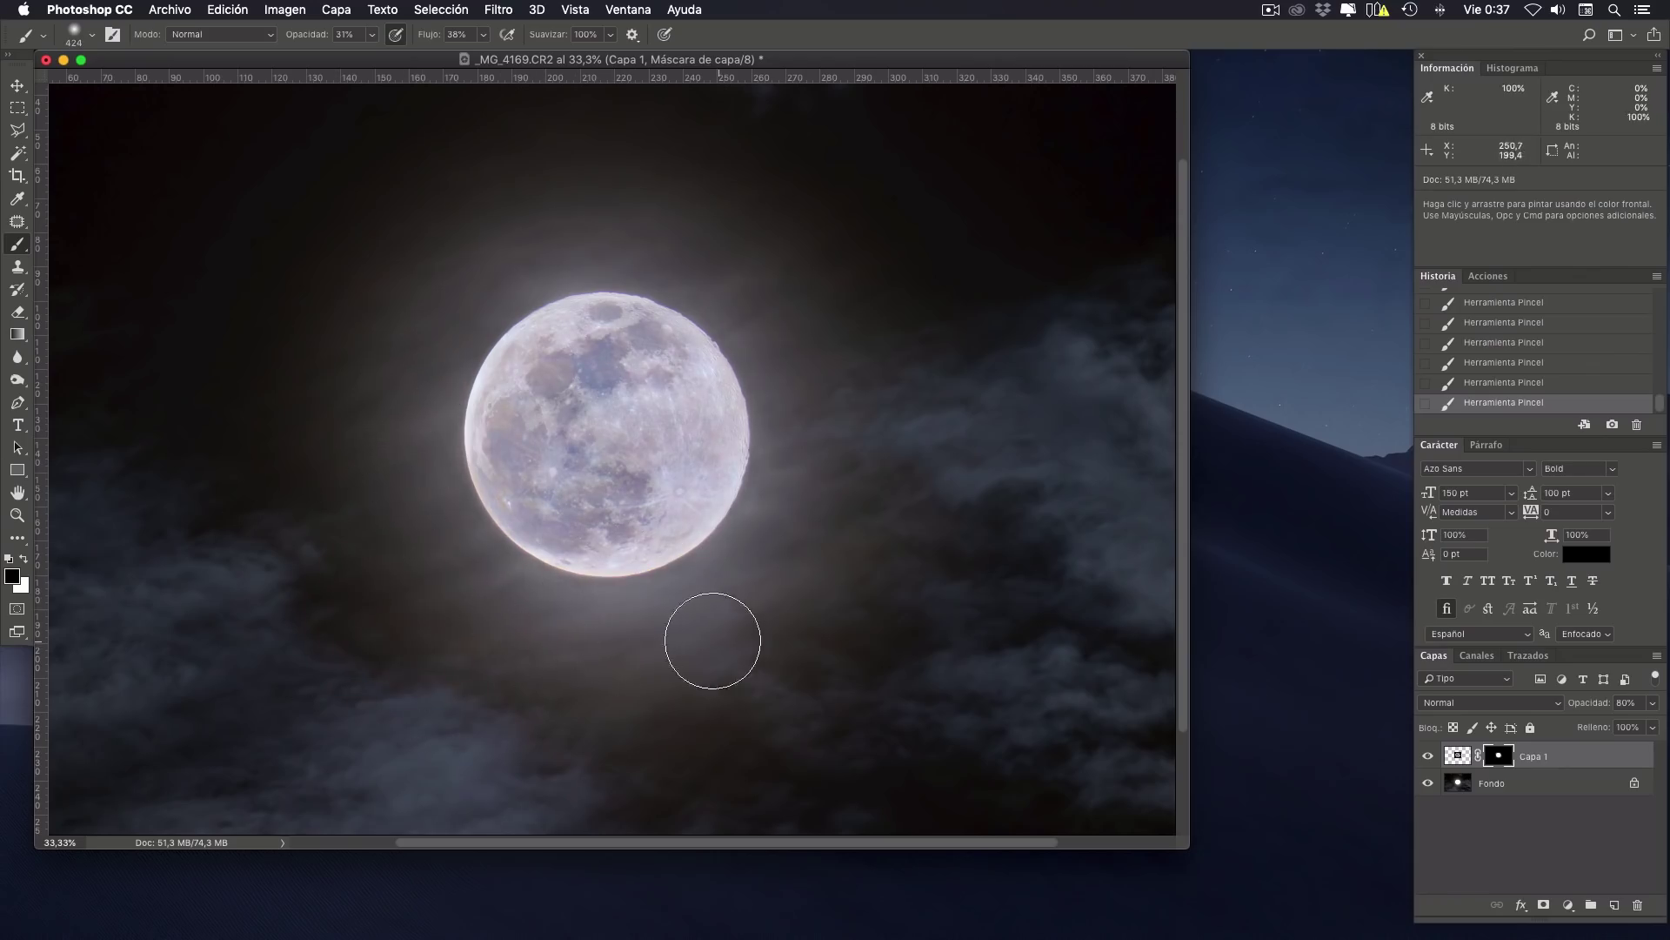
Step: Convert the locked Fondo background of _MG_4169.CR2 into a regular layer
key(super+minus)
key(super+minus)
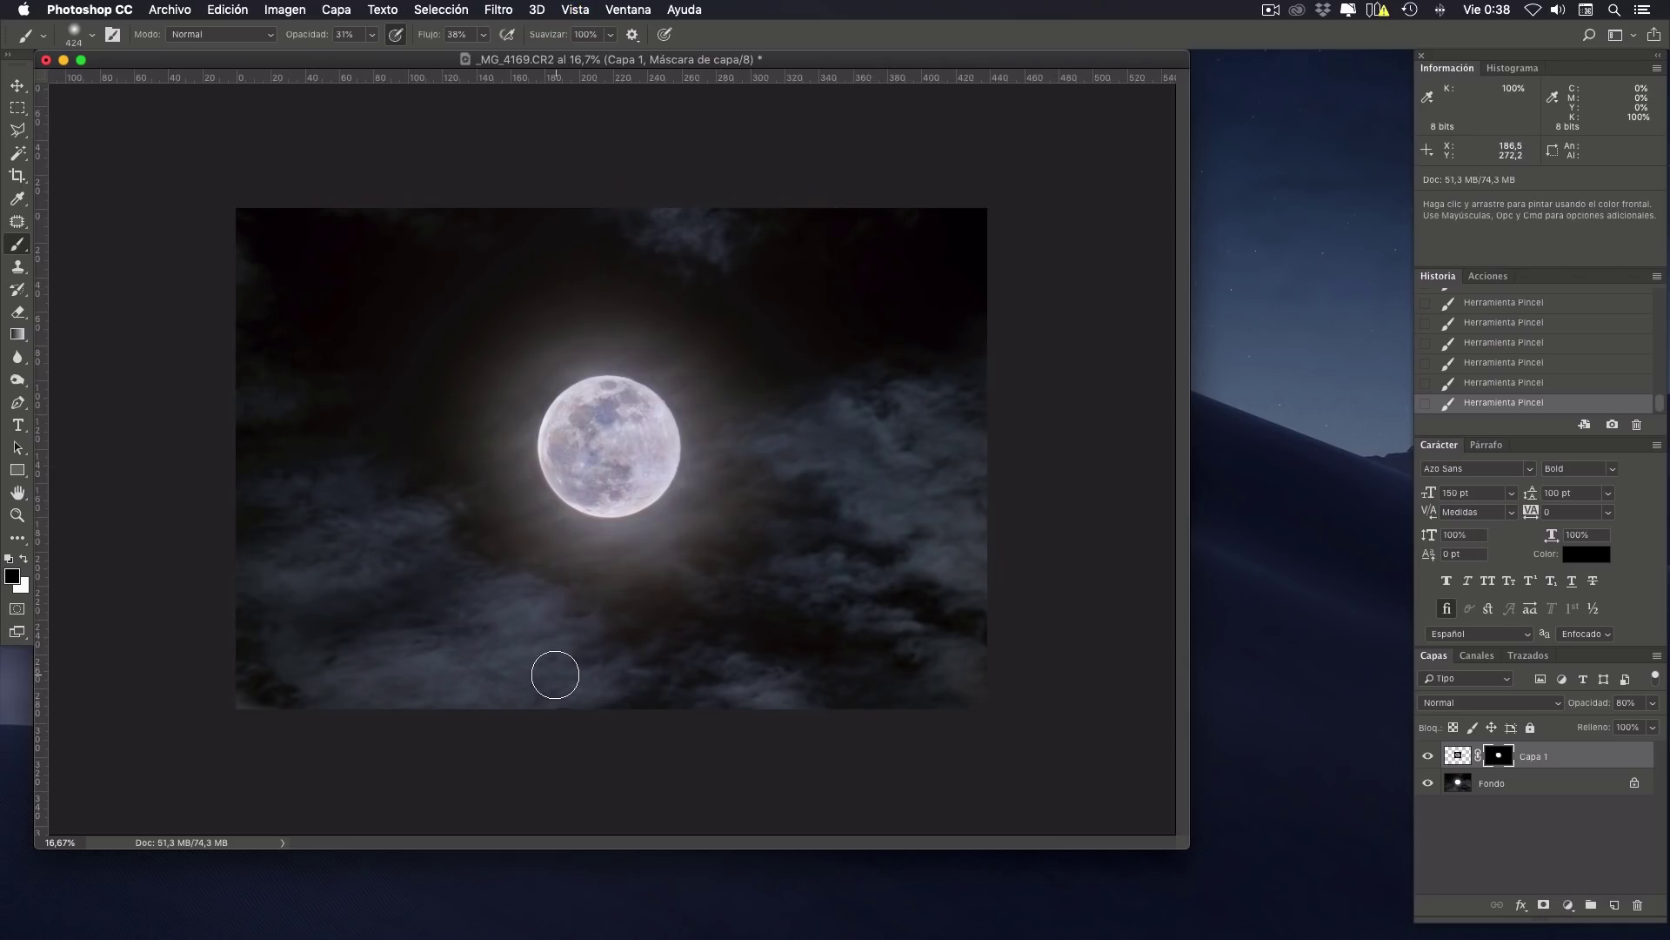
key(super+plus)
key(super+minus)
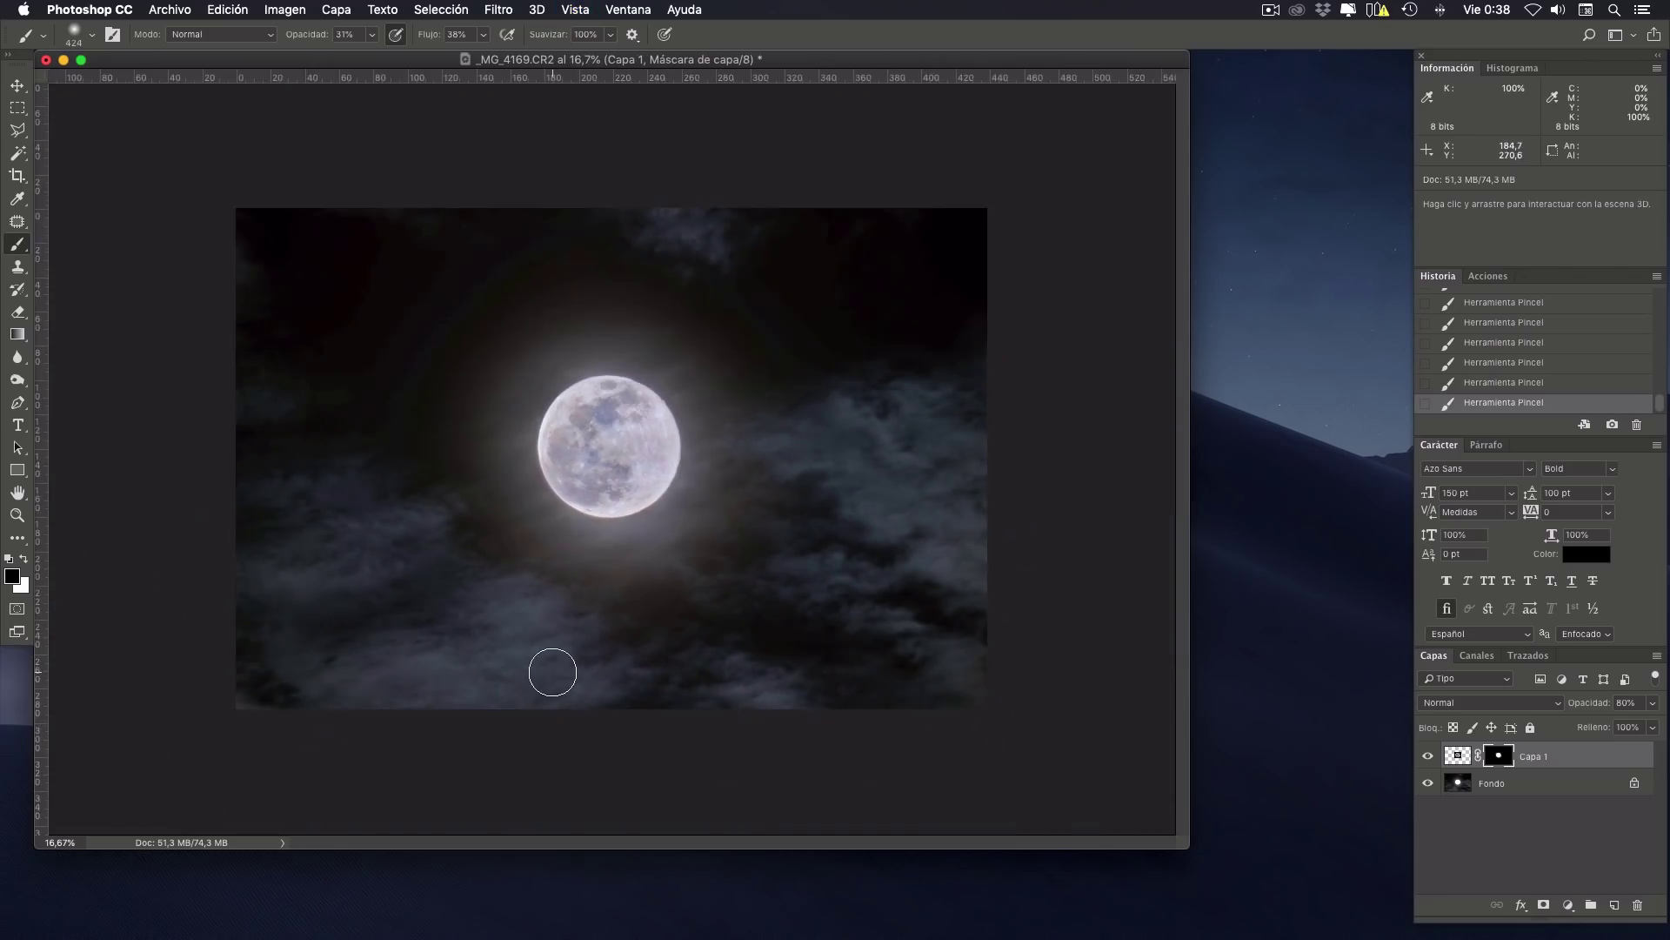
click(1489, 787)
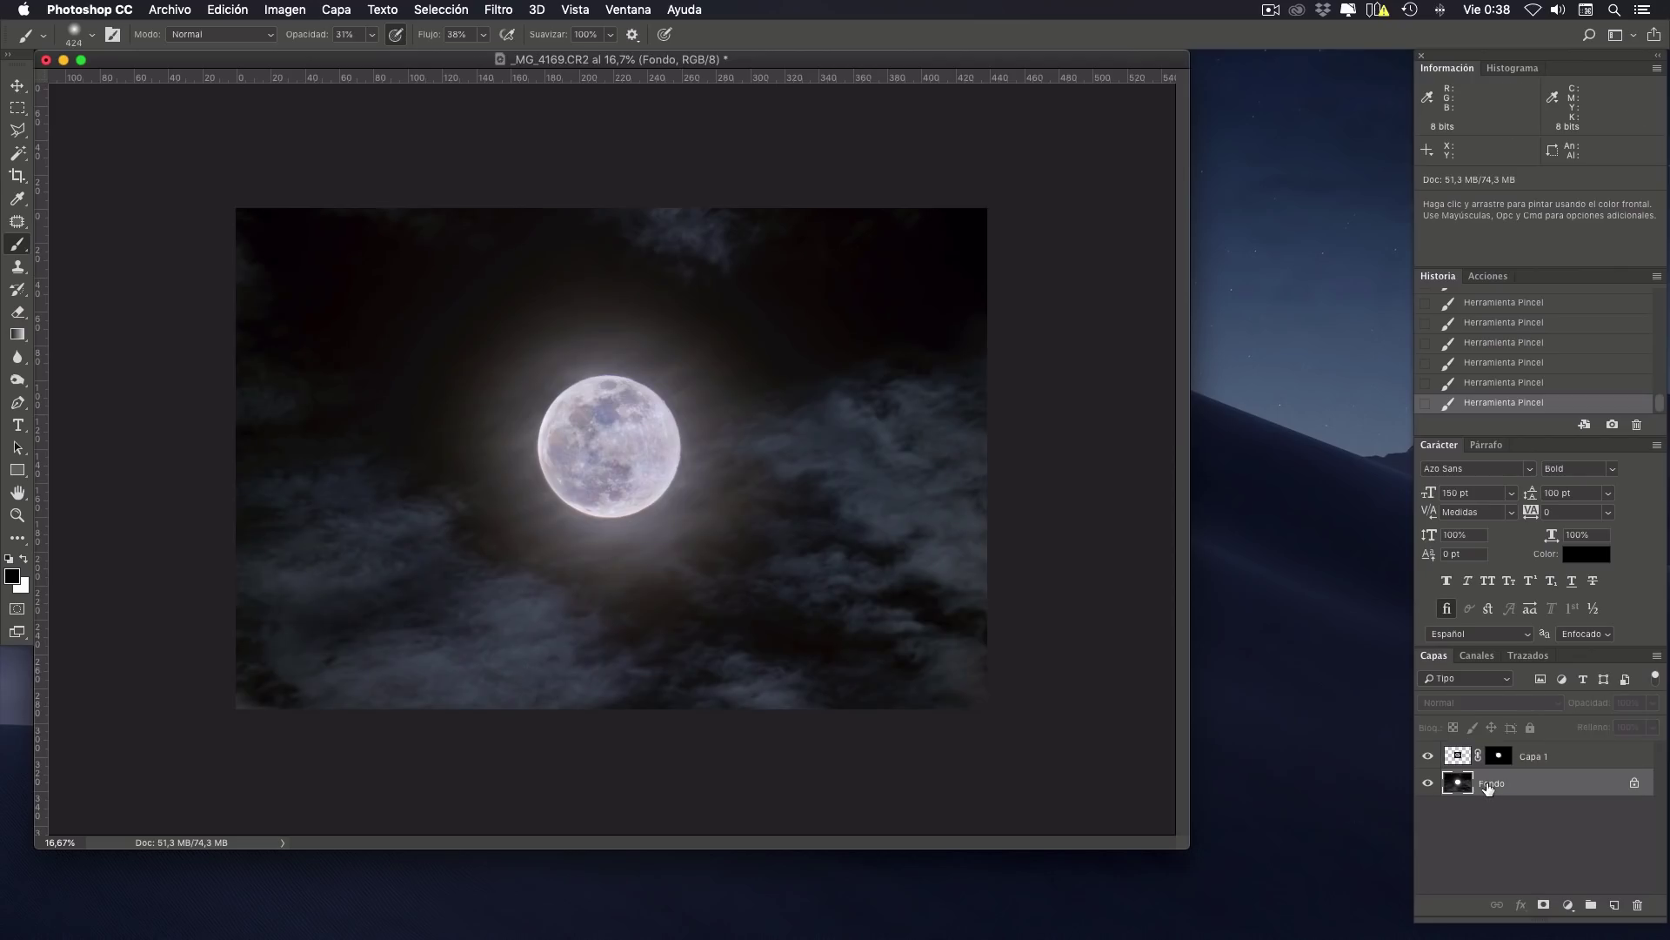
double_click(1492, 786)
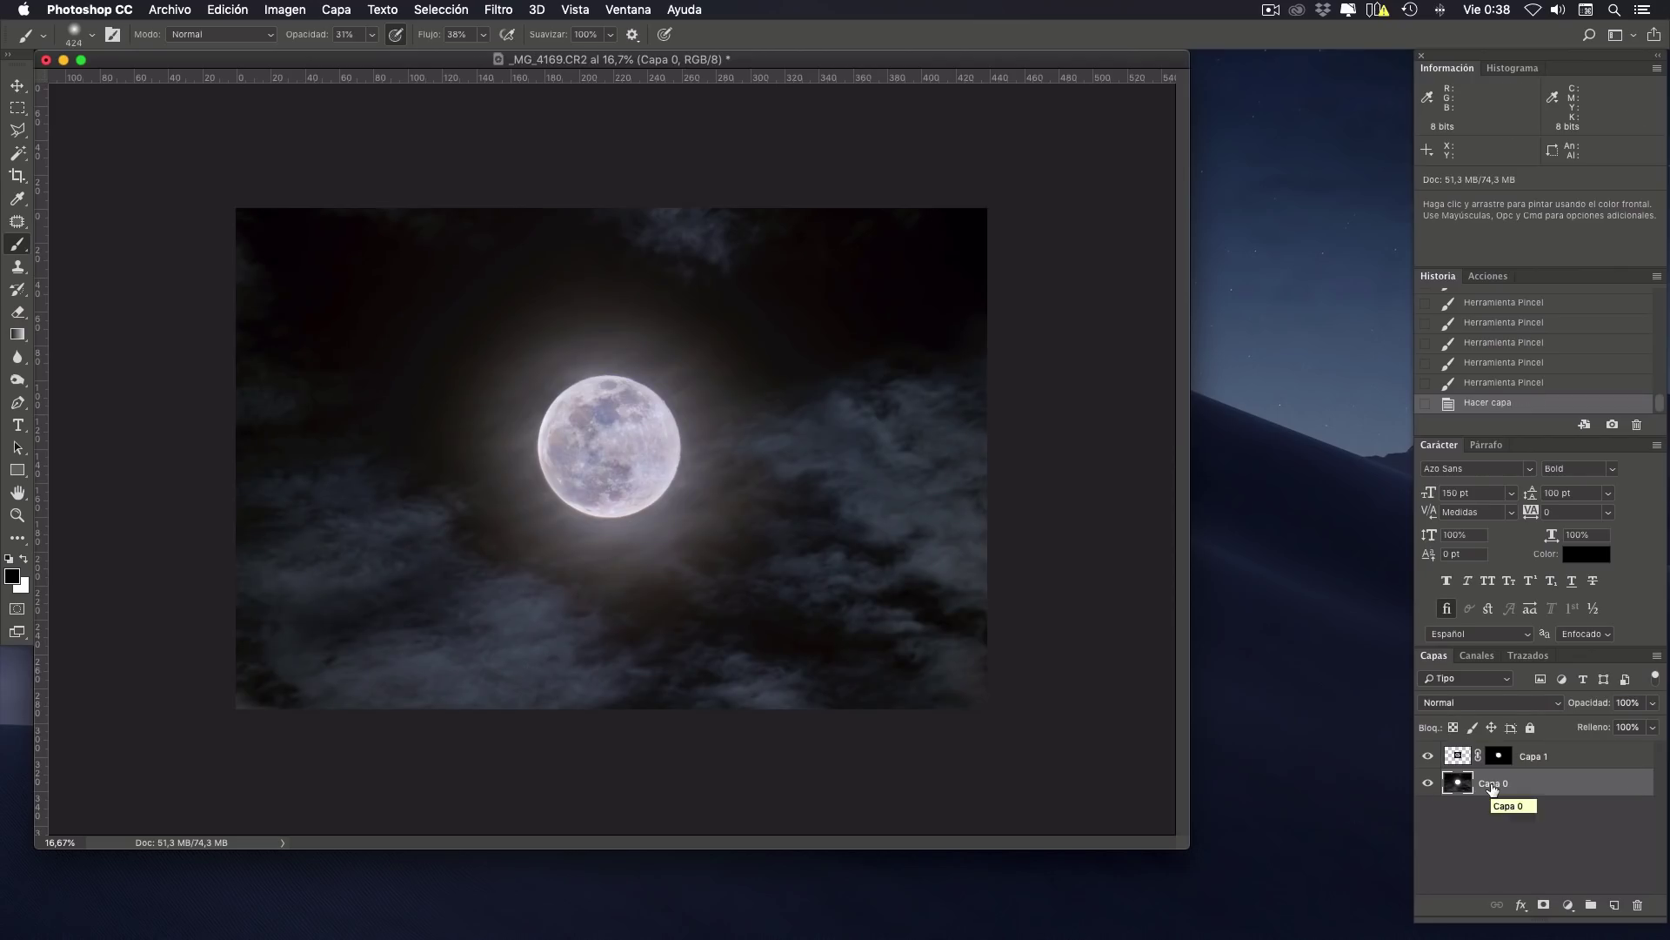
Step: Brighten the midtones of the cloudy sky layer Capa 0 slightly with a Levels adjustment
key(cmd+l)
key(alt)
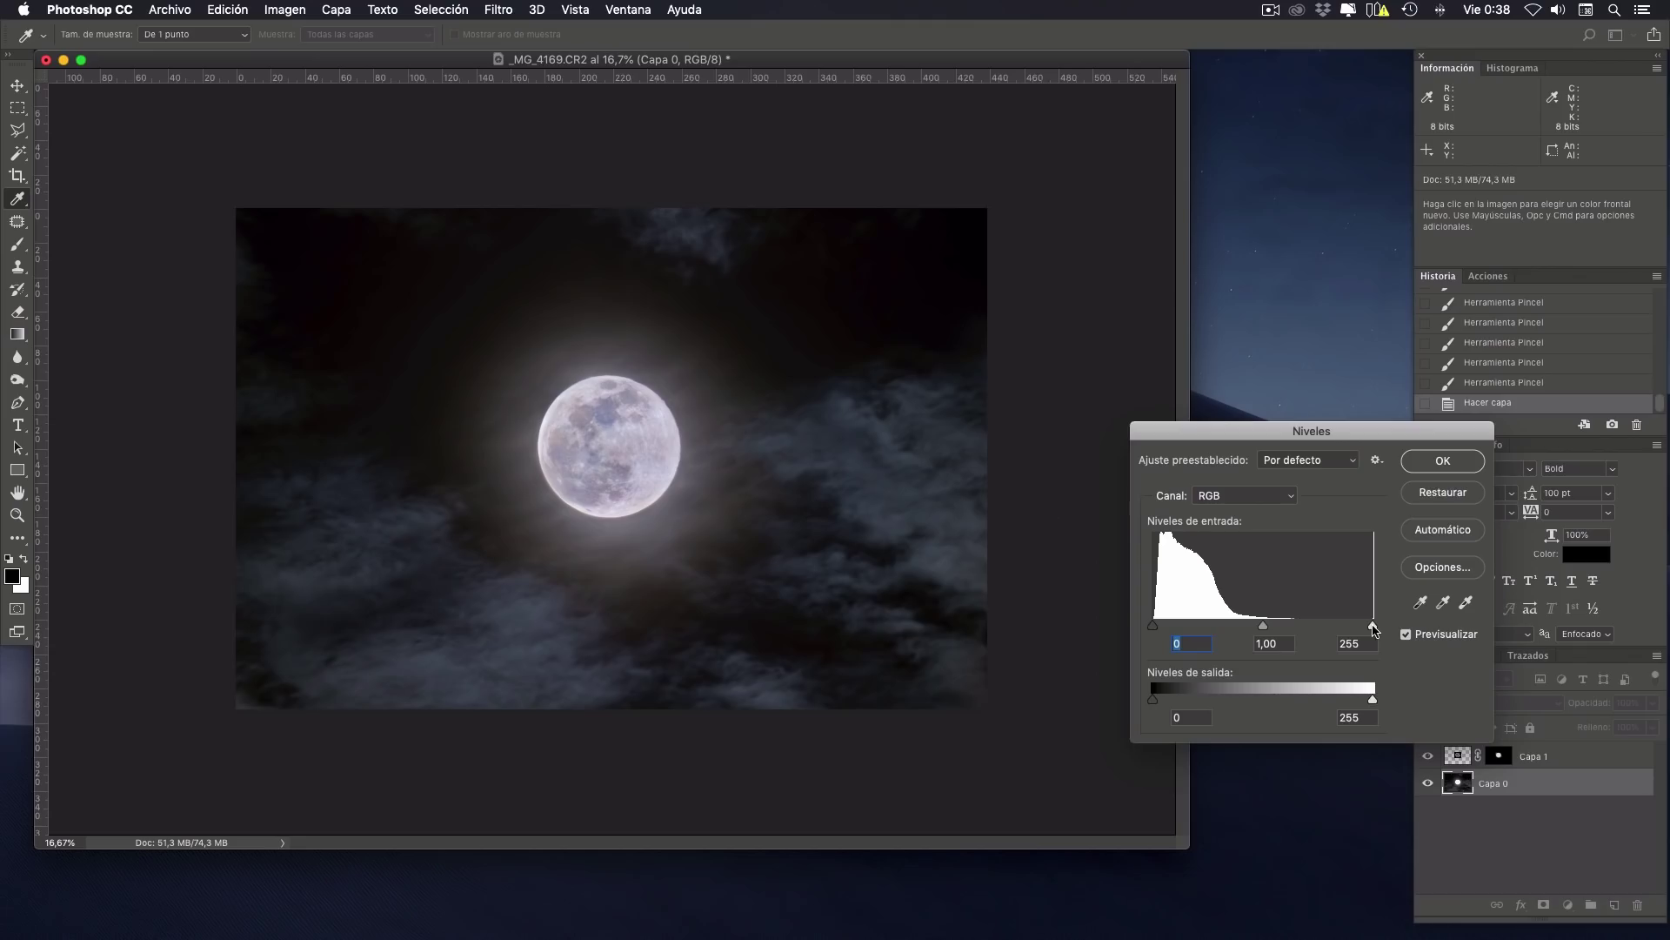
drag(1261, 626, 1256, 628)
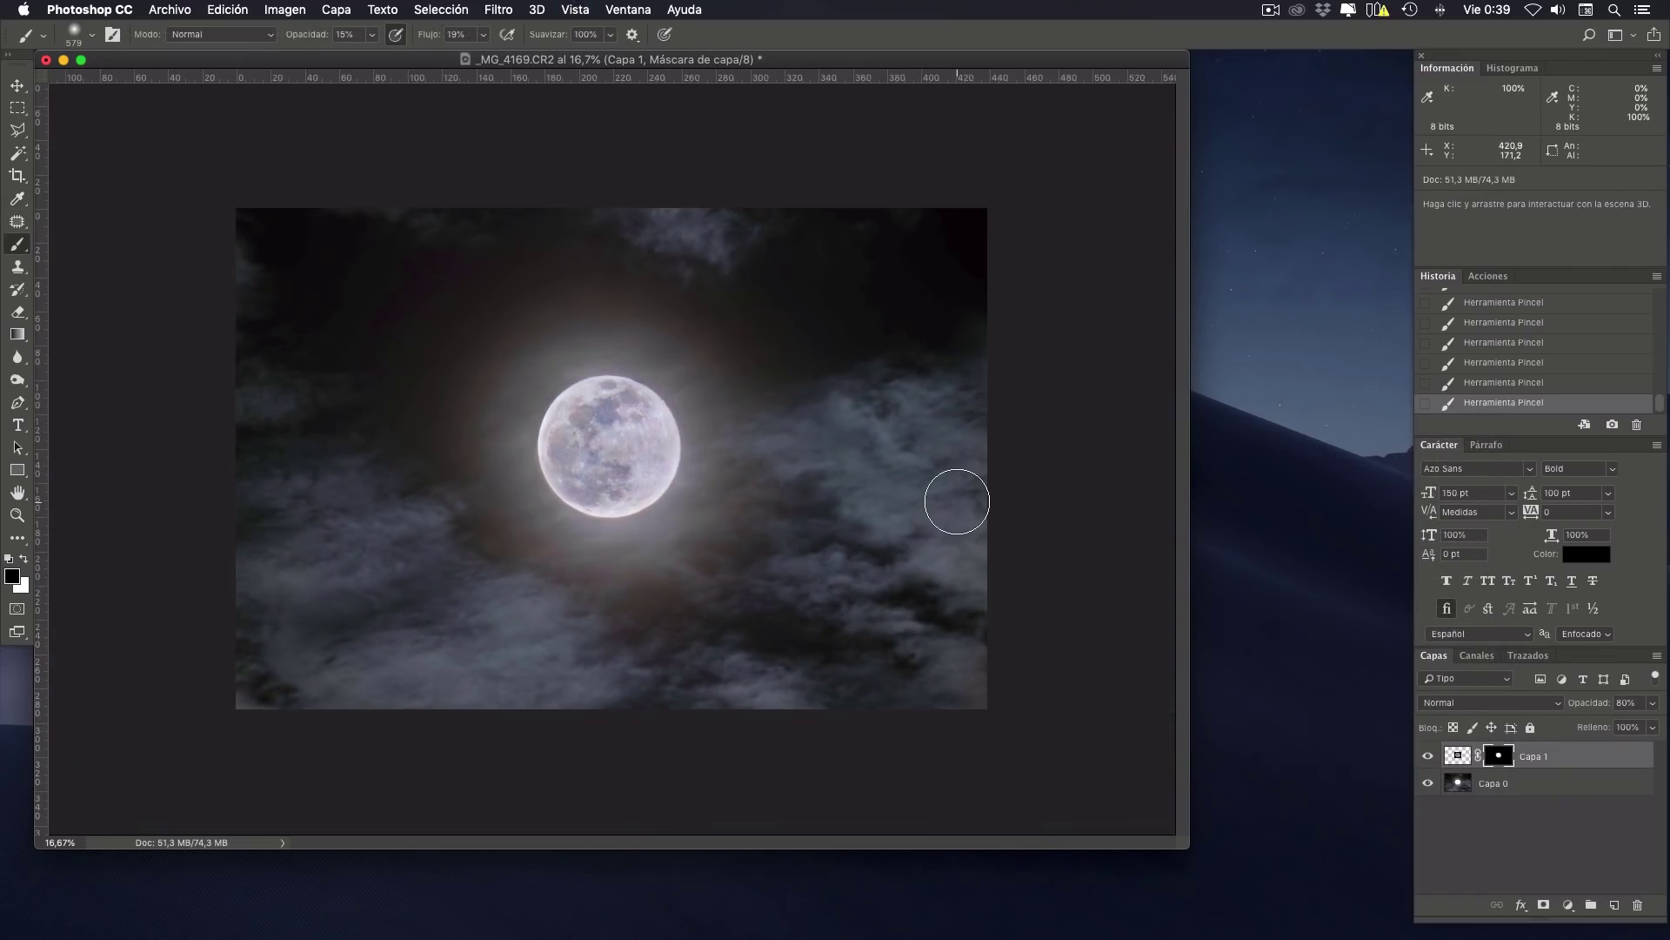
Step: Examine the blend between the moon, its halo and the clouds both up close and across the whole image
key(super+plus)
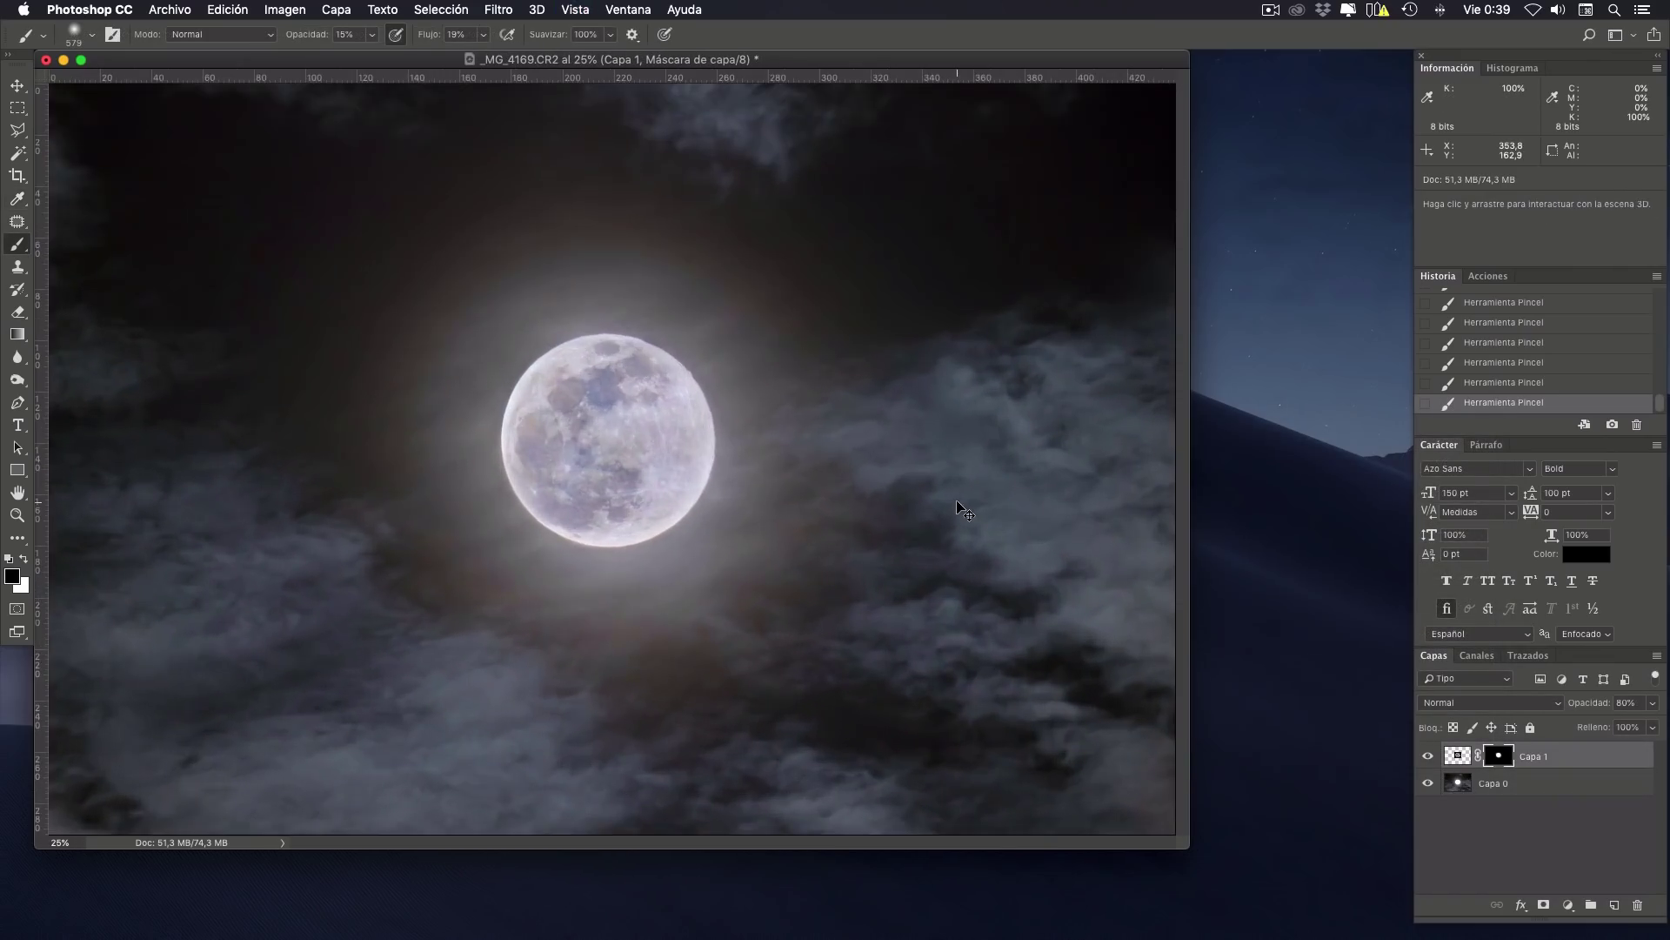
key(super+minus)
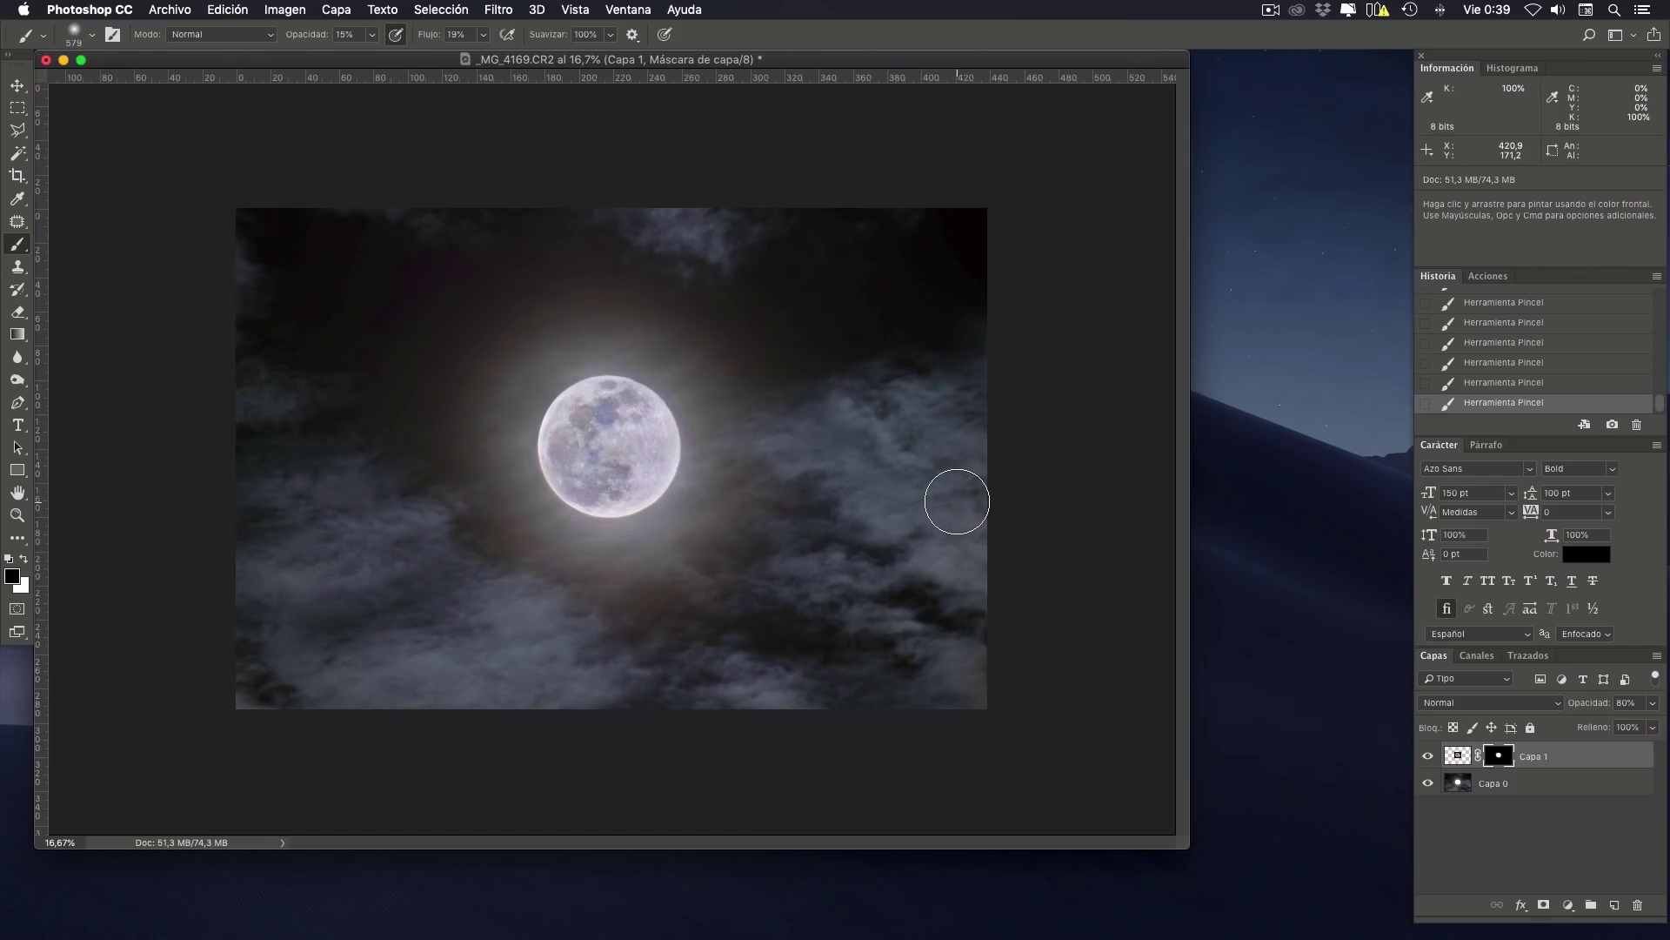
key(super+plus)
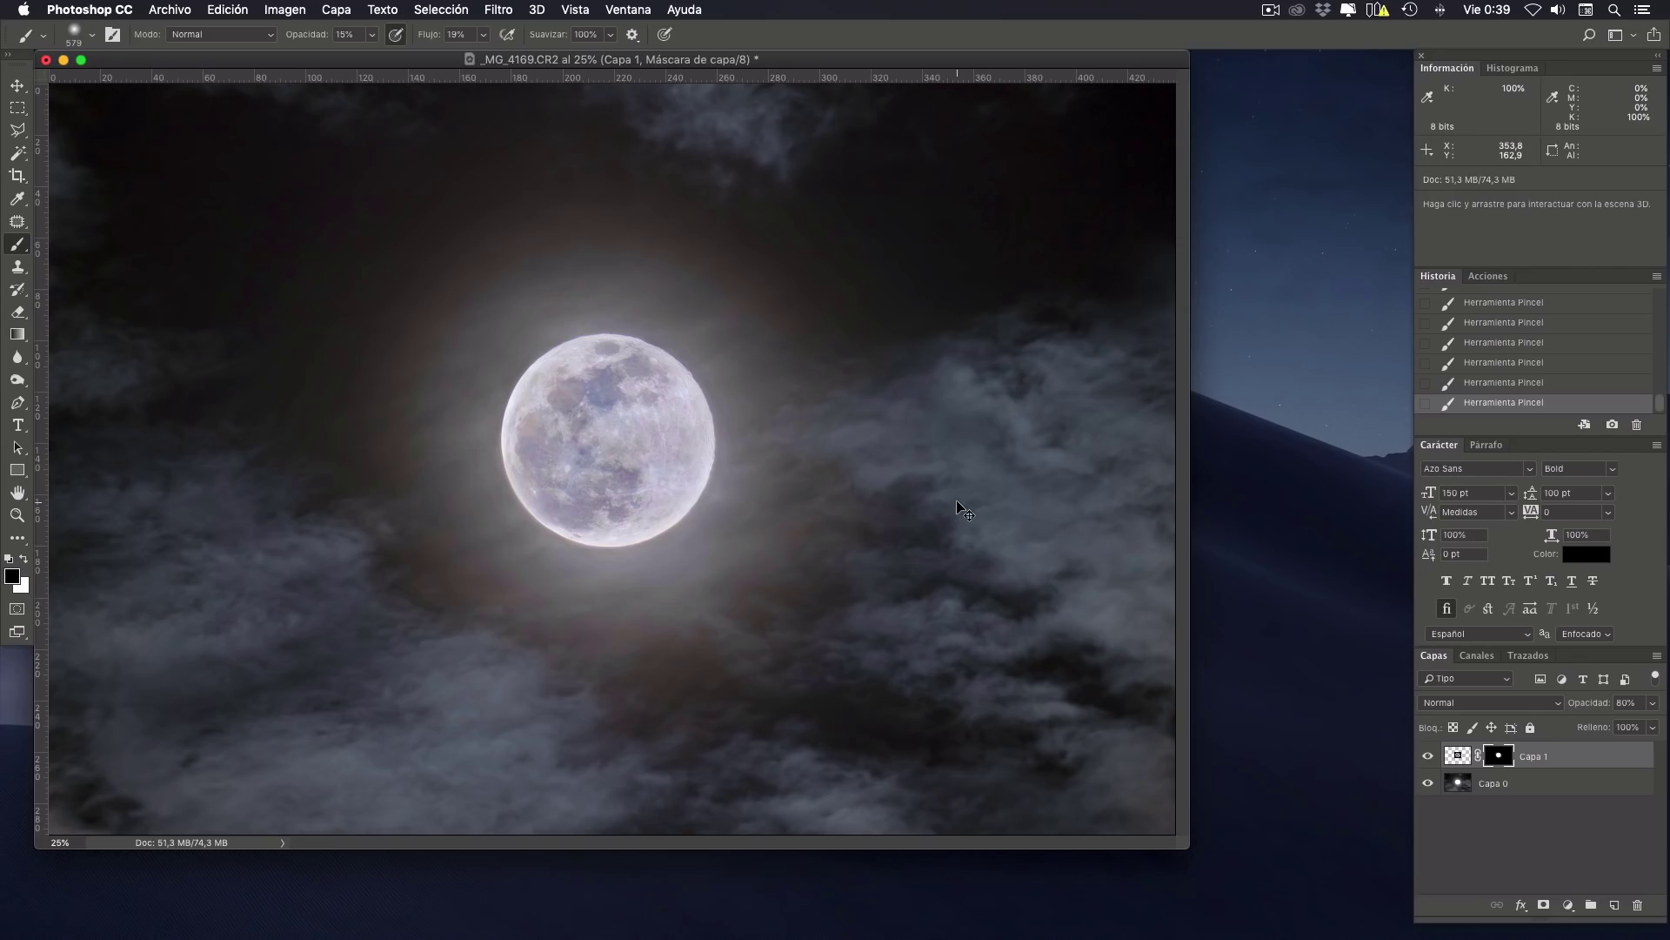
key(super+plus)
key(super+plus)
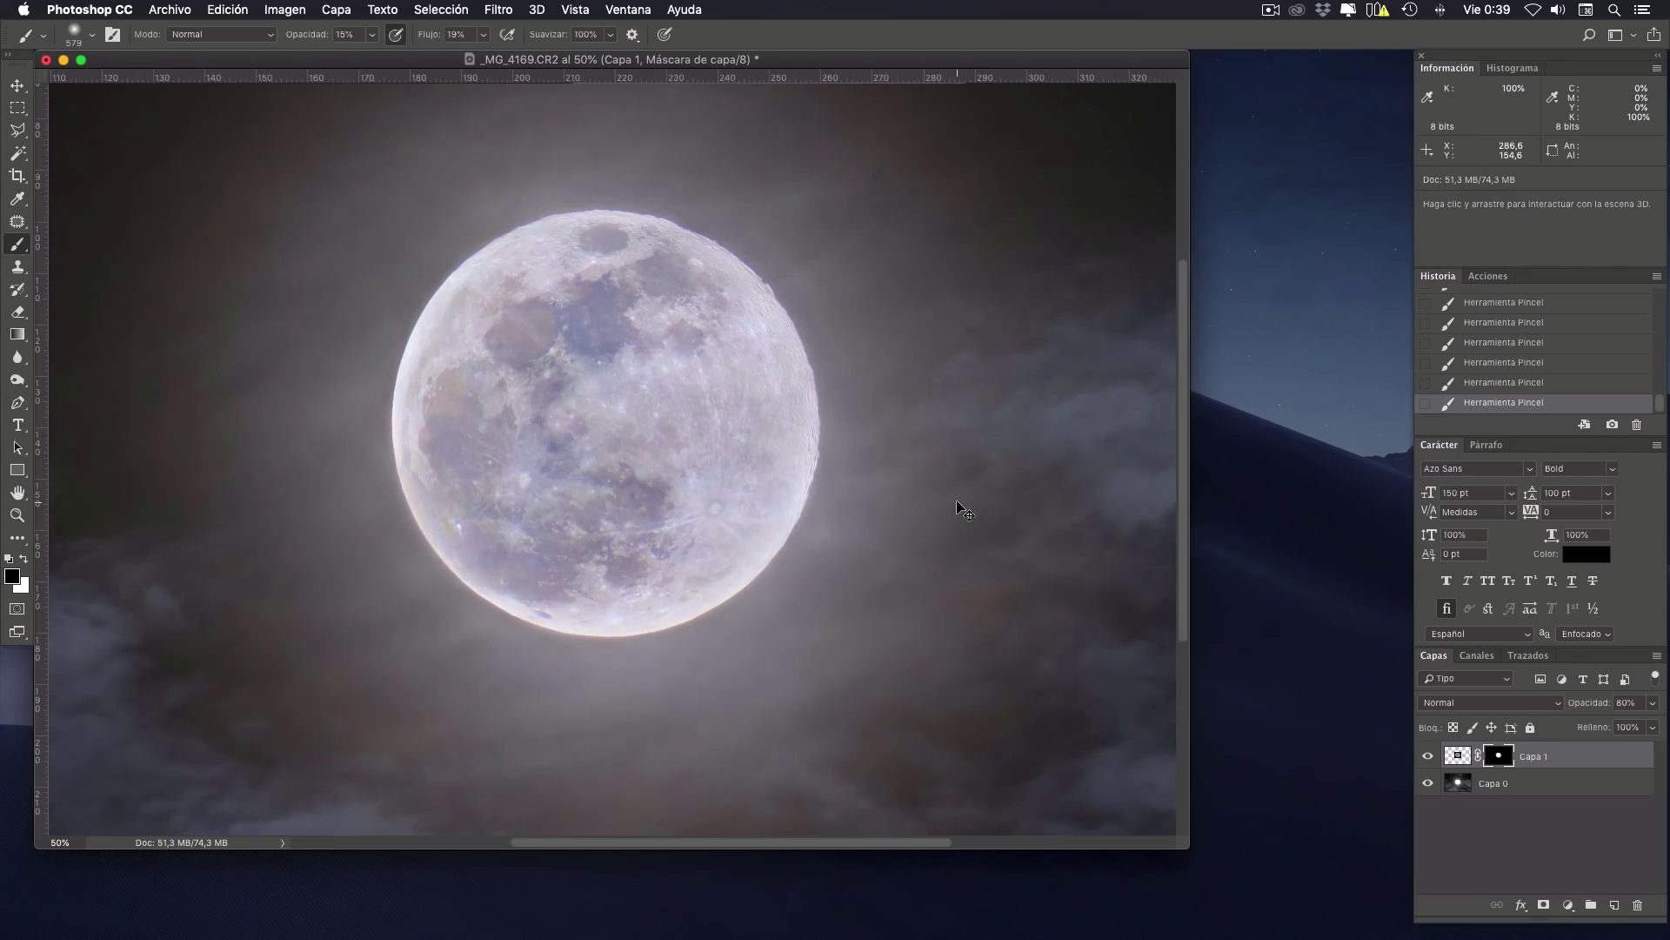
key(super+minus)
key(super+plus)
key(super+plus)
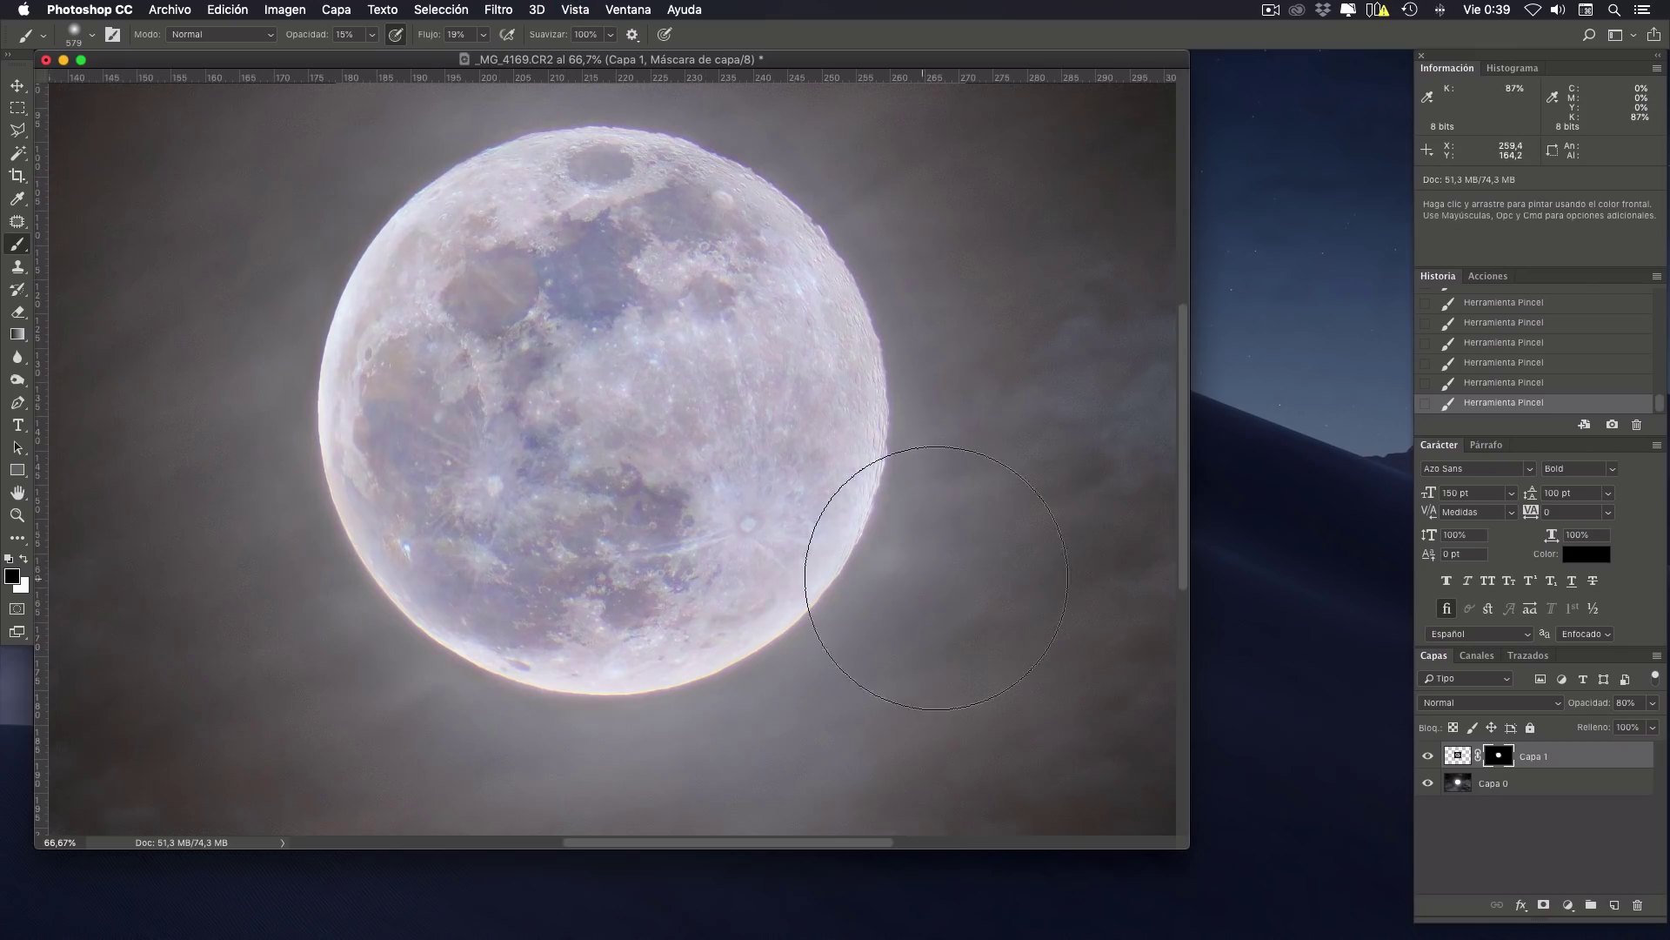
key(super+minus)
key(super+minus)
key(super+minus)
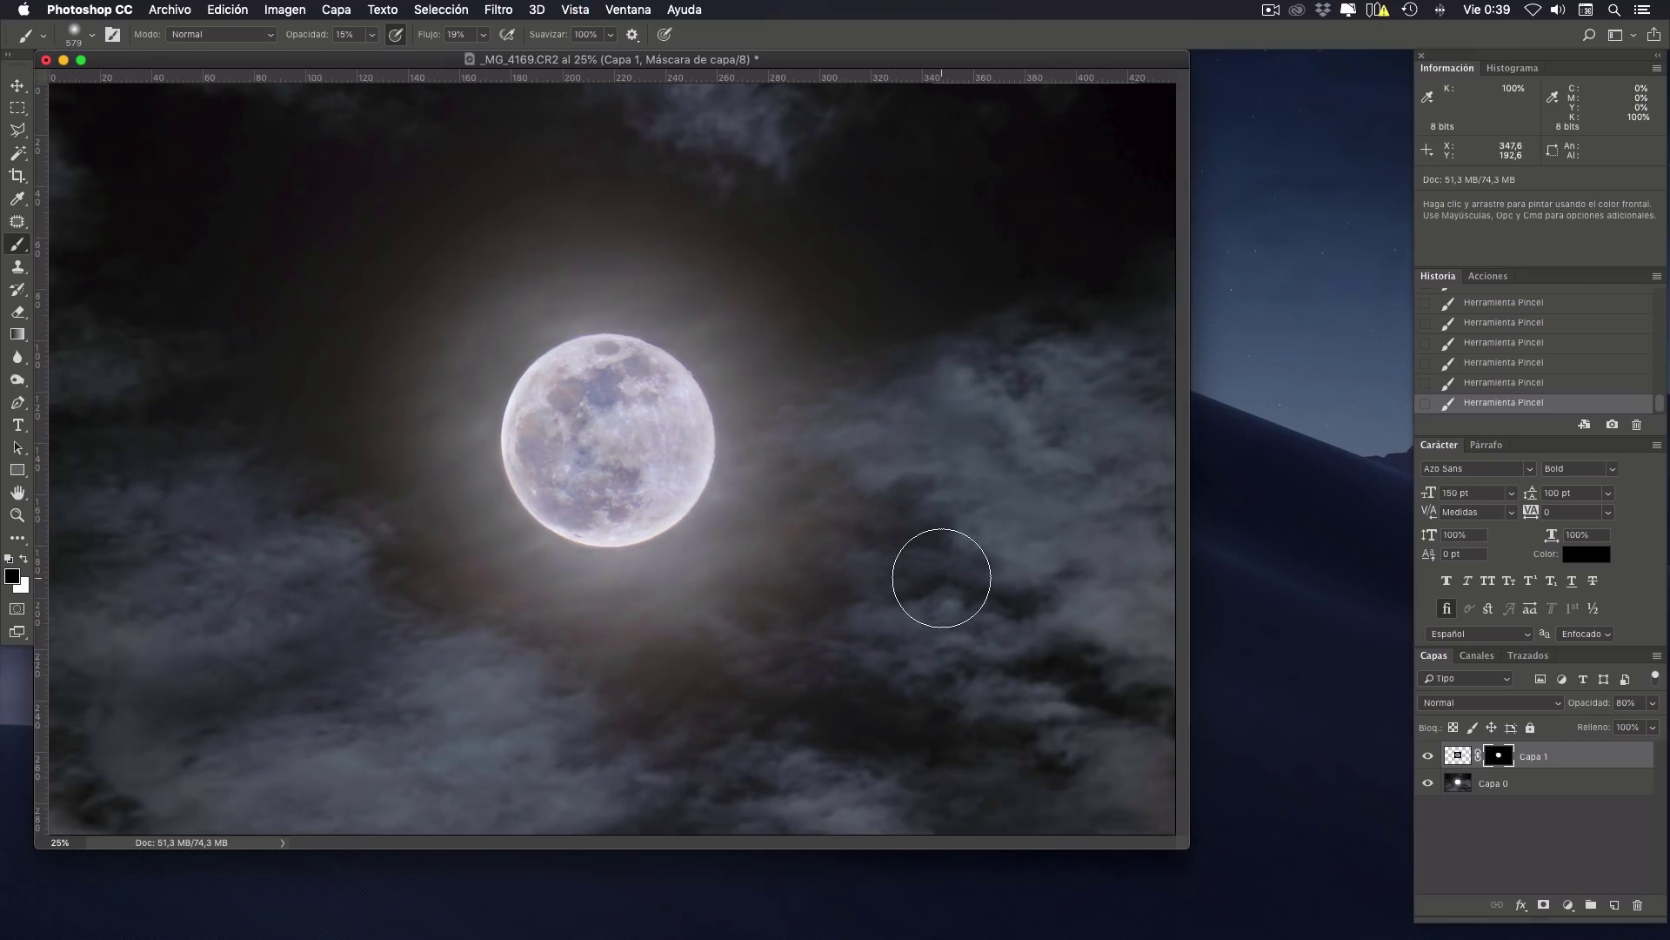
Step: Crop the image inward from its upper-left corner to about 350 mm wide, placing the moon off-centre in the upper-left part of the frame
key(super+minus)
key(c)
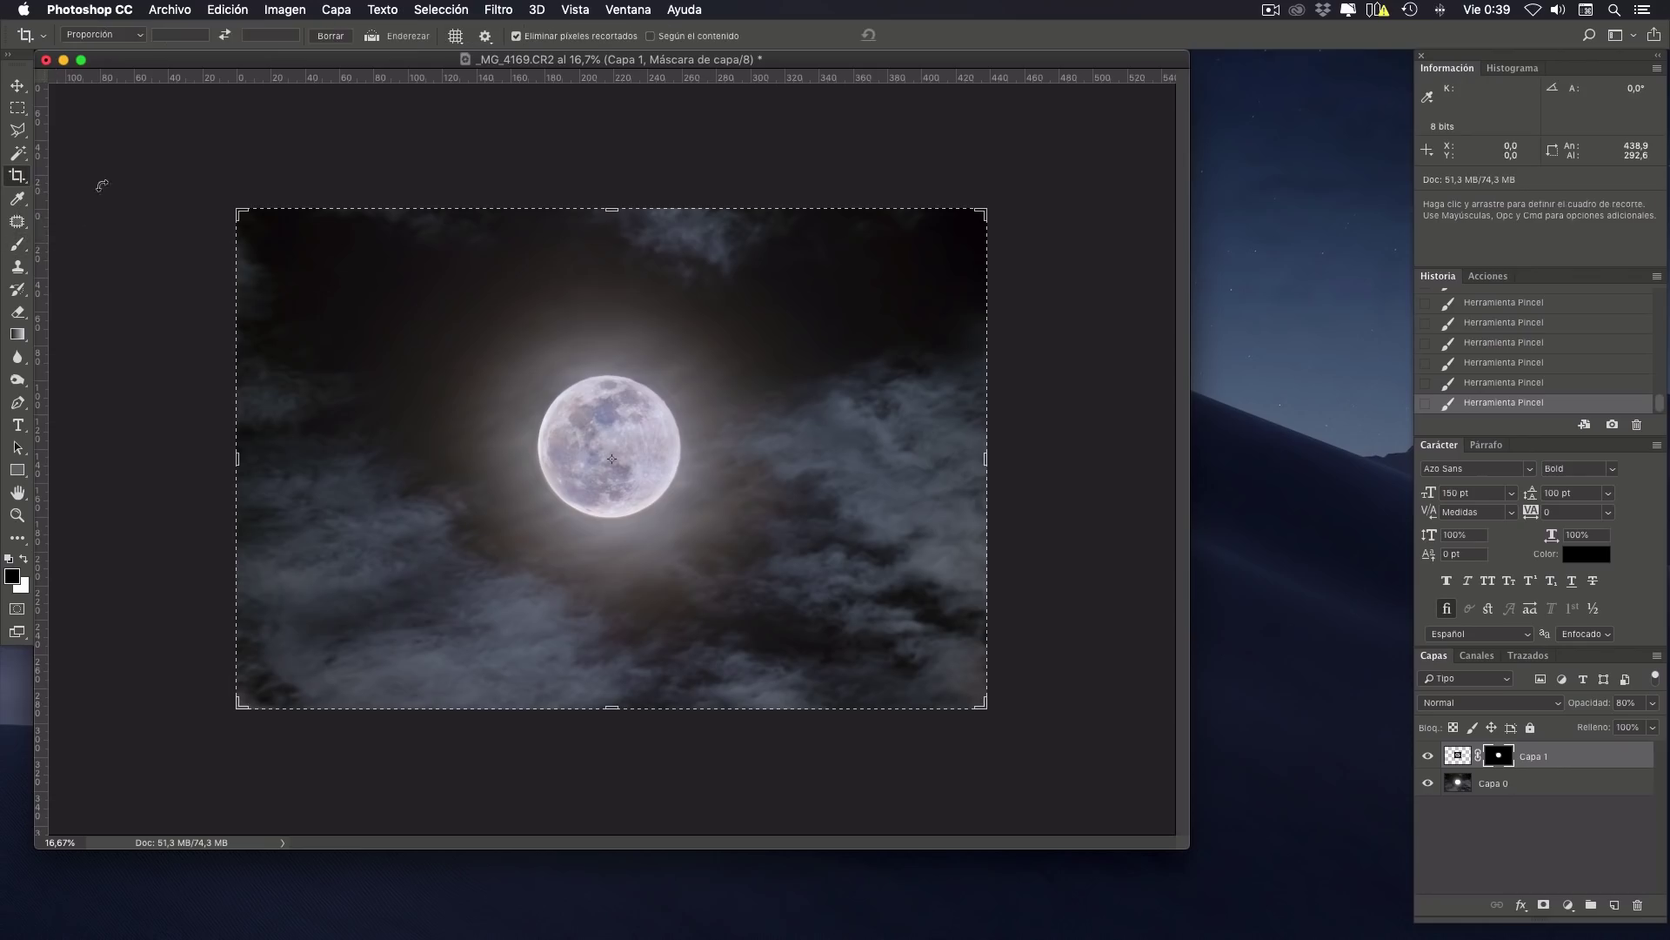
drag(242, 210, 302, 287)
key(Return)
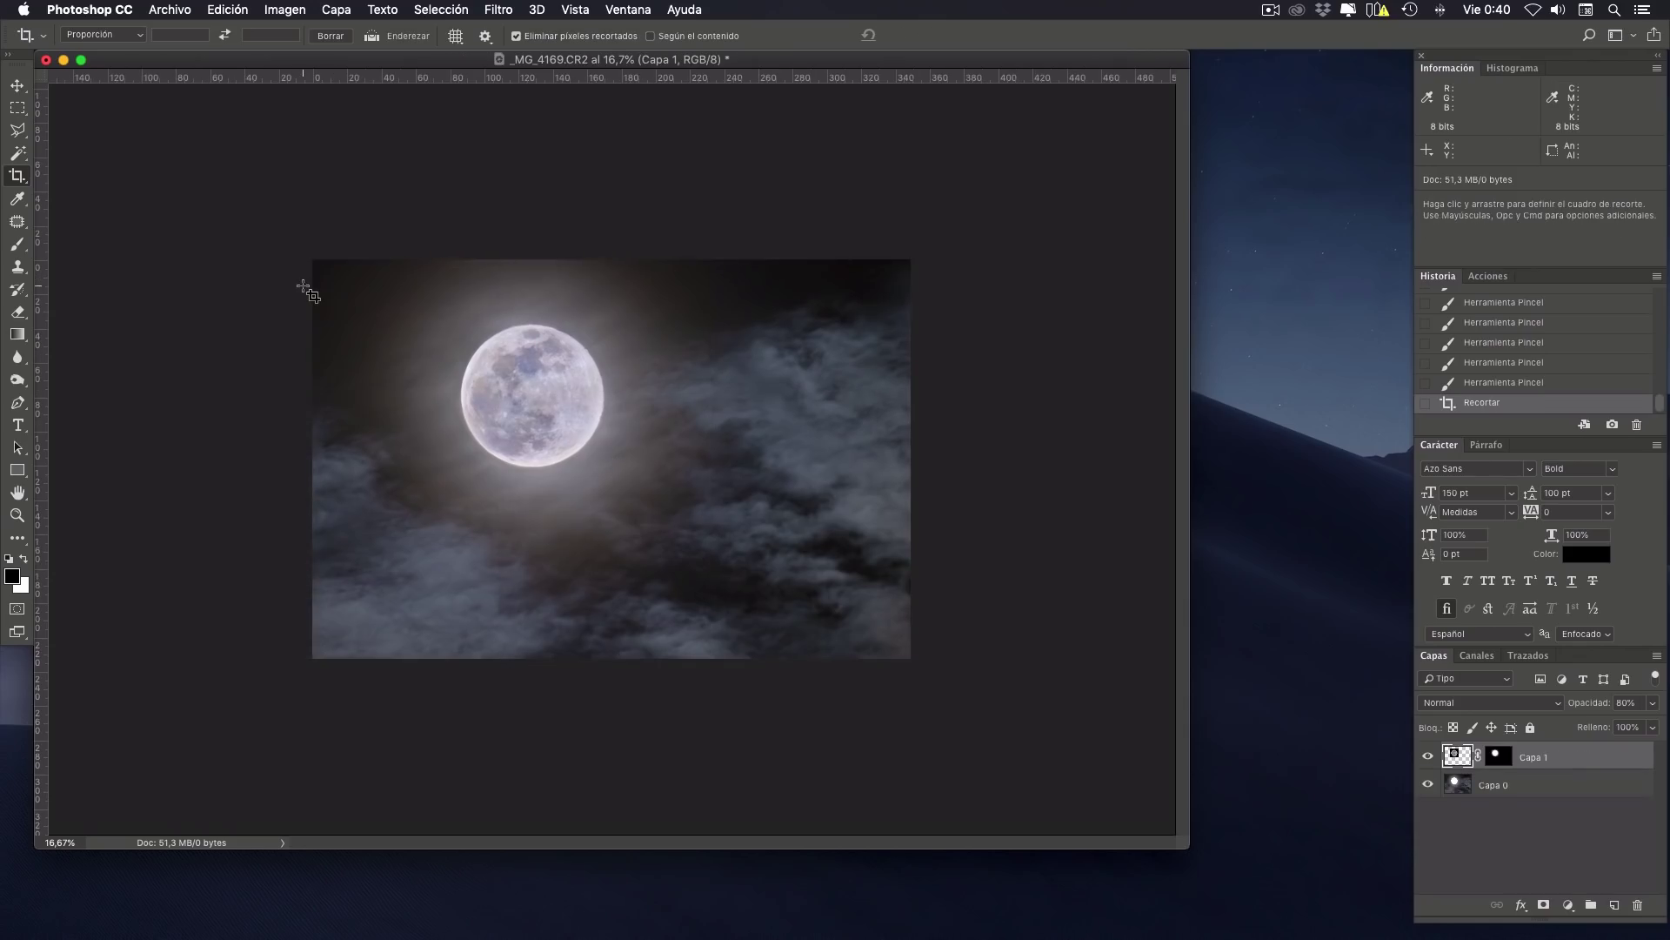